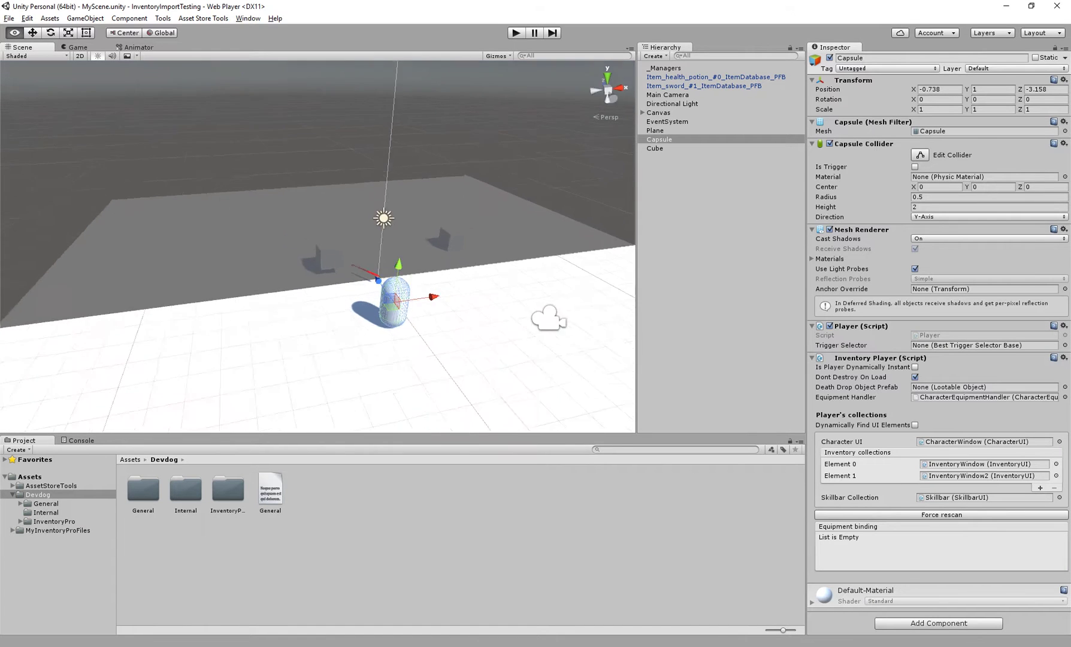
# Move the capsule along the Z axis to a Z position of about -4.7.
pyautogui.moveTo(387, 281); pyautogui.dragTo(405, 303)
pyautogui.keyDown('alt'); pyautogui.moveTo(405, 304); pyautogui.dragTo(339, 305); pyautogui.keyUp('alt')
pyautogui.keyDown('alt'); pyautogui.moveTo(338, 306); pyautogui.dragTo(402, 318, button='right'); pyautogui.keyUp('alt')
pyautogui.moveTo(401, 317); pyautogui.dragTo(461, 191, button='middle')
pyautogui.keyDown('alt'); pyautogui.moveTo(462, 192); pyautogui.dragTo(494, 198, button='right'); pyautogui.keyUp('alt')
pyautogui.moveTo(494, 197); pyautogui.dragTo(490, 228, button='middle')
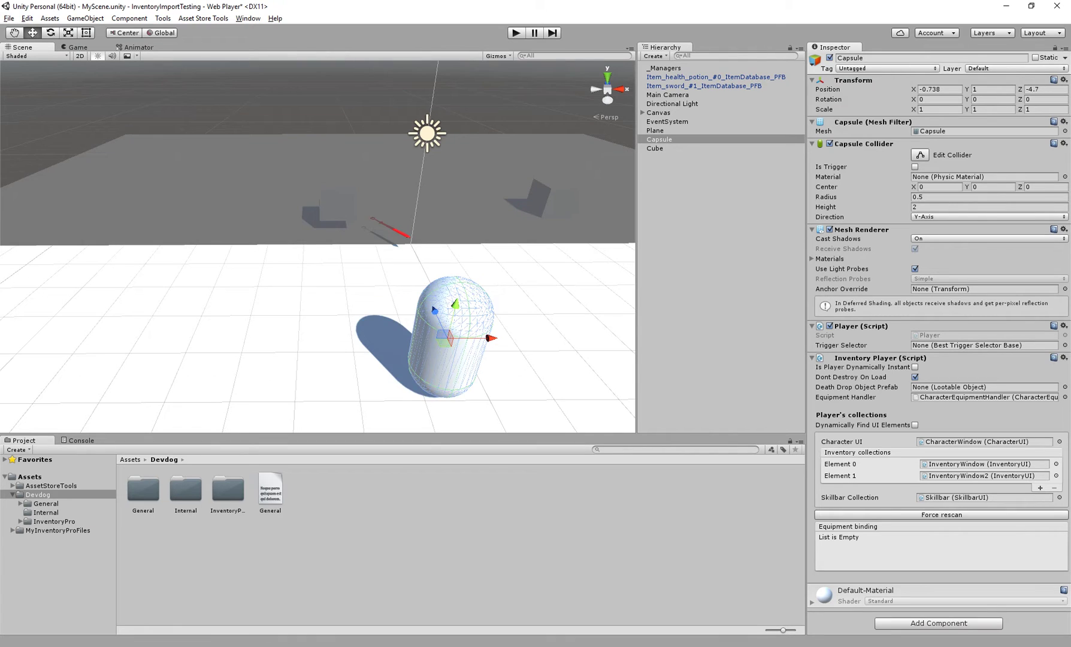
# Create a second cube and place it on the plane near the capsule, at about X -3.48, Y 0.5, Z -2.16.
pyautogui.click(85, 18)
pyautogui.moveTo(143, 55)
pyautogui.click(249, 55)
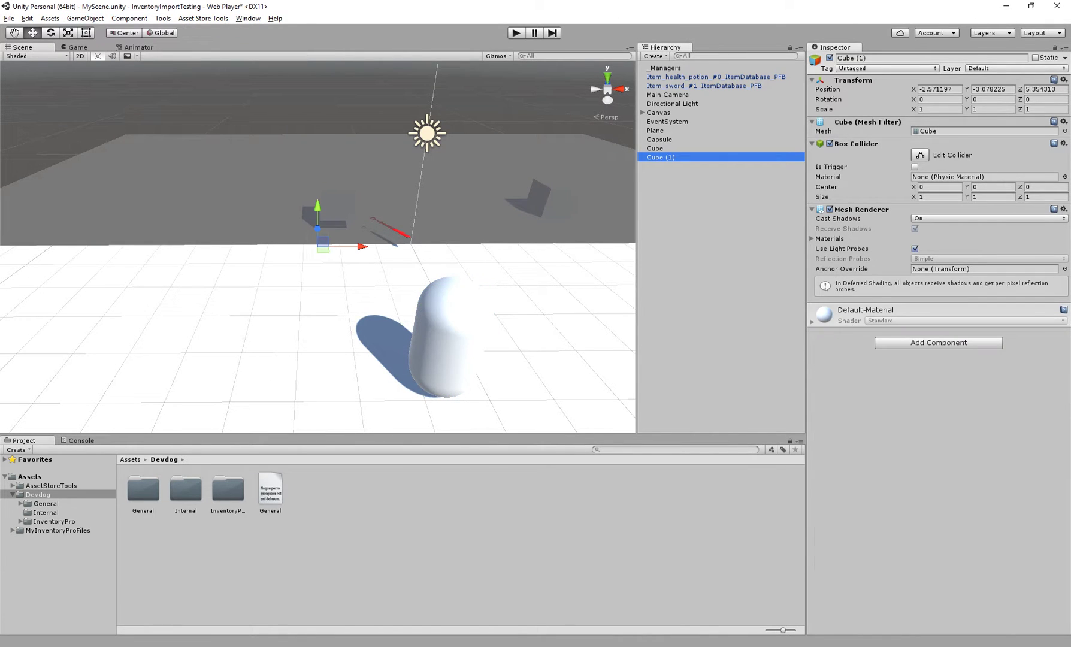
pyautogui.keyDown('ctrl'); pyautogui.keyDown('shift'); pyautogui.moveTo(317, 246); pyautogui.dragTo(248, 284); pyautogui.keyUp('shift'); pyautogui.keyUp('ctrl')
pyautogui.moveTo(248, 284); pyautogui.dragTo(304, 264, button='middle')
# Add a Vendor Trigger component to the new cube.
pyautogui.click(938, 343)
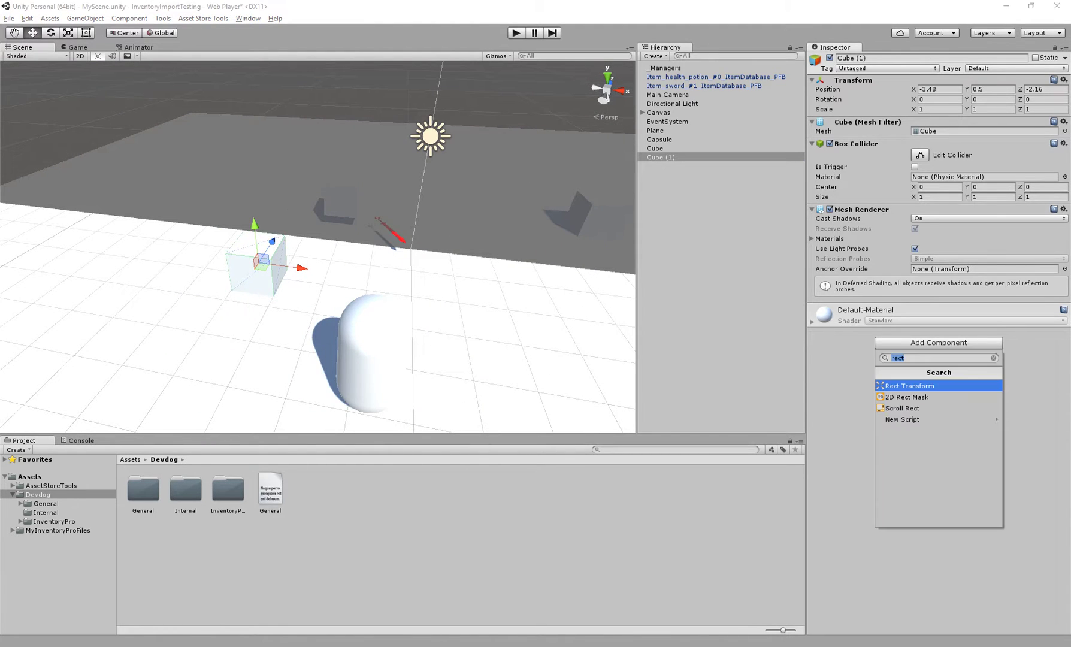
pyautogui.press('BackSpace')
pyautogui.write('vendort')
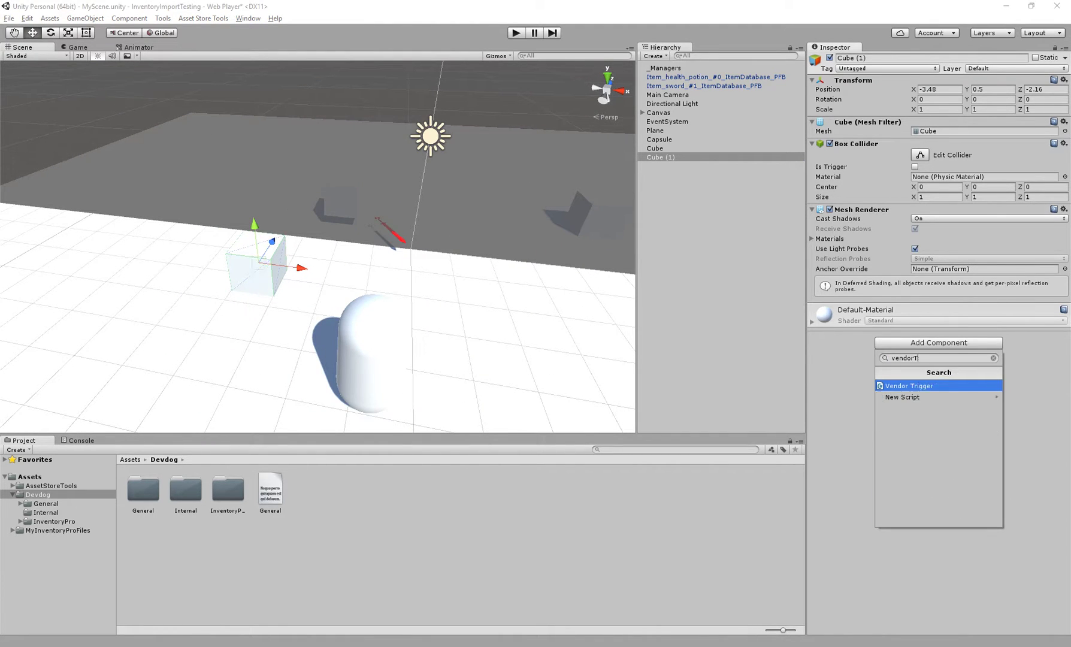
pyautogui.press('Return')
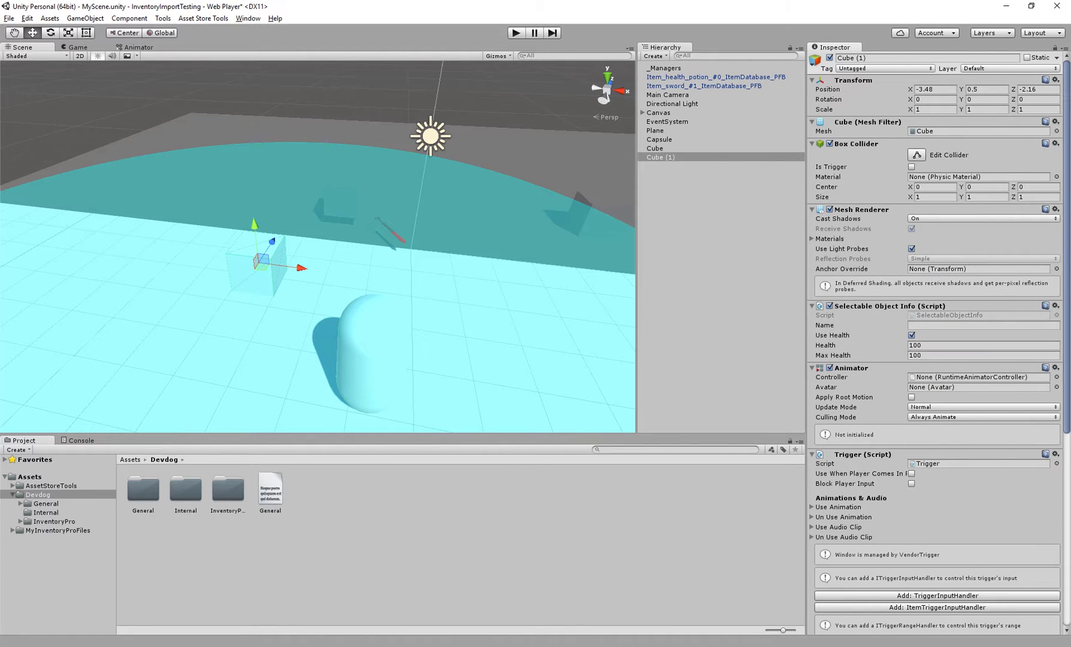
# Enter the vendor character's name in the cube's Selectable Object Info component.
pyautogui.scroll(-9, 937, 347)
pyautogui.scroll(5, 938, 341)
pyautogui.moveTo(317, 246); pyautogui.dragTo(383, 209, button='middle')
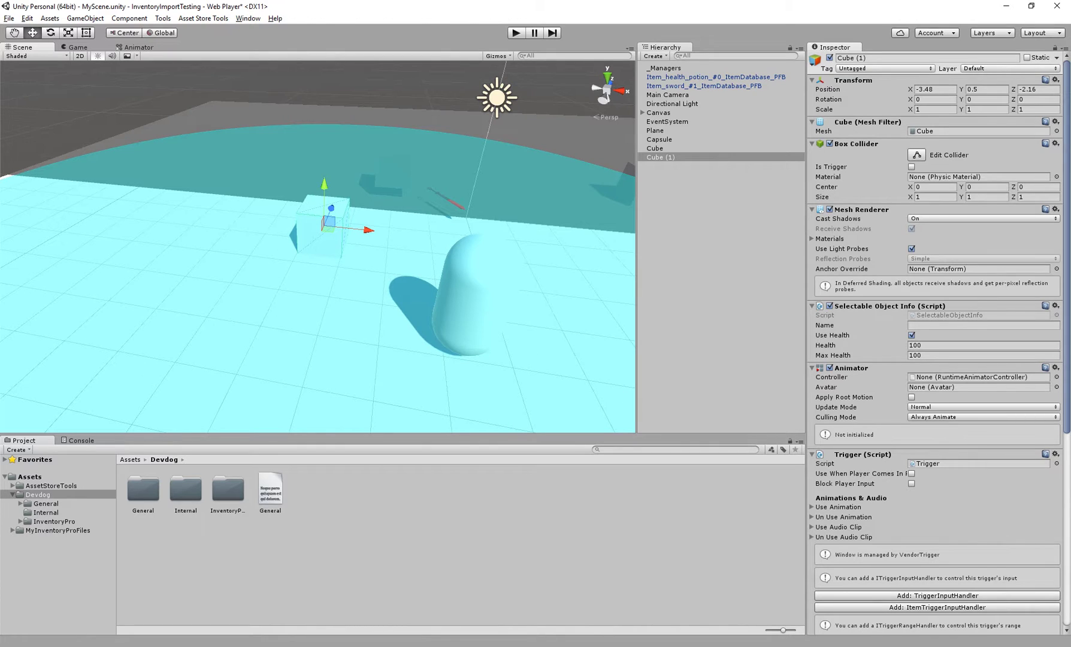
pyautogui.click(983, 325)
pyautogui.write('John the ')
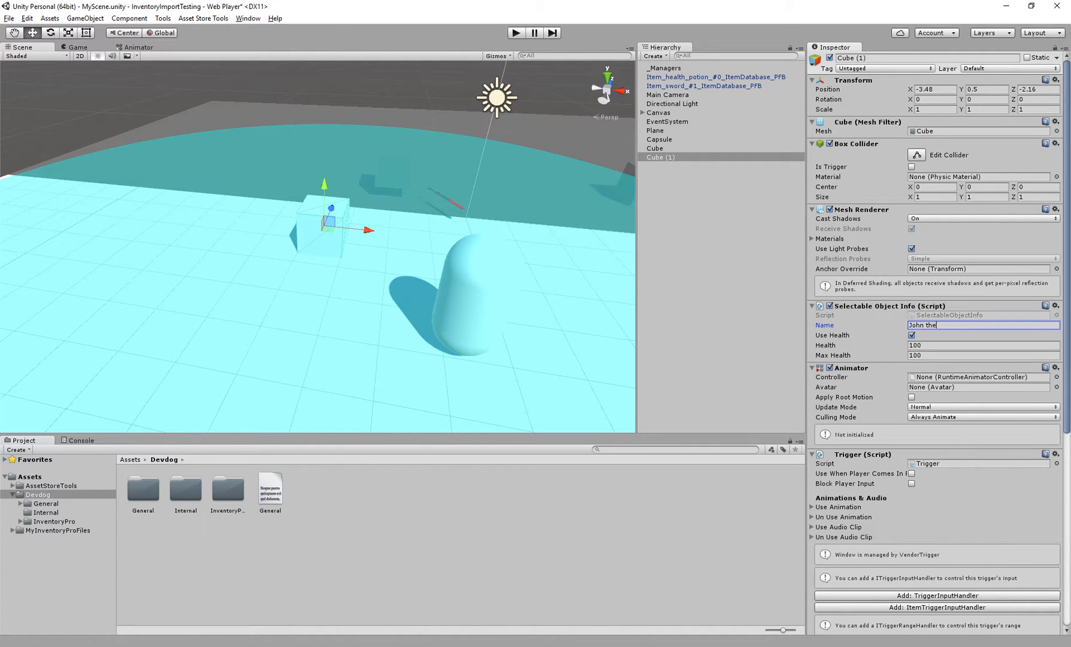
pyautogui.write('vendor')
# Collapse the cube's Selectable Object Info and Animator components to reach the trigger settings.
pyautogui.click(812, 306)
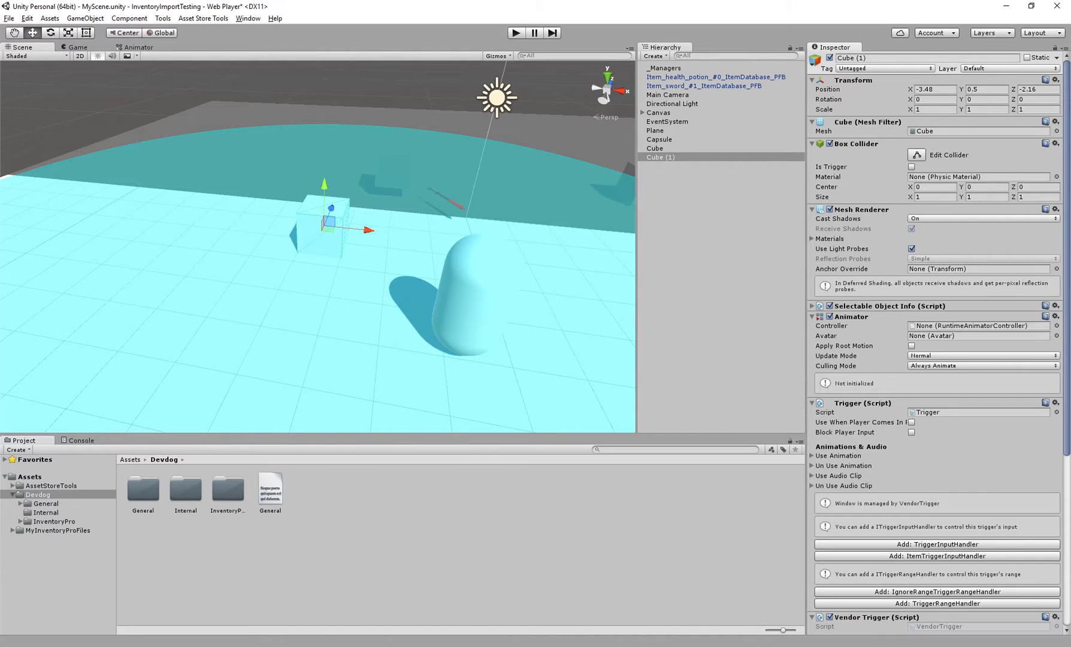
pyautogui.scroll(-3, 934, 341)
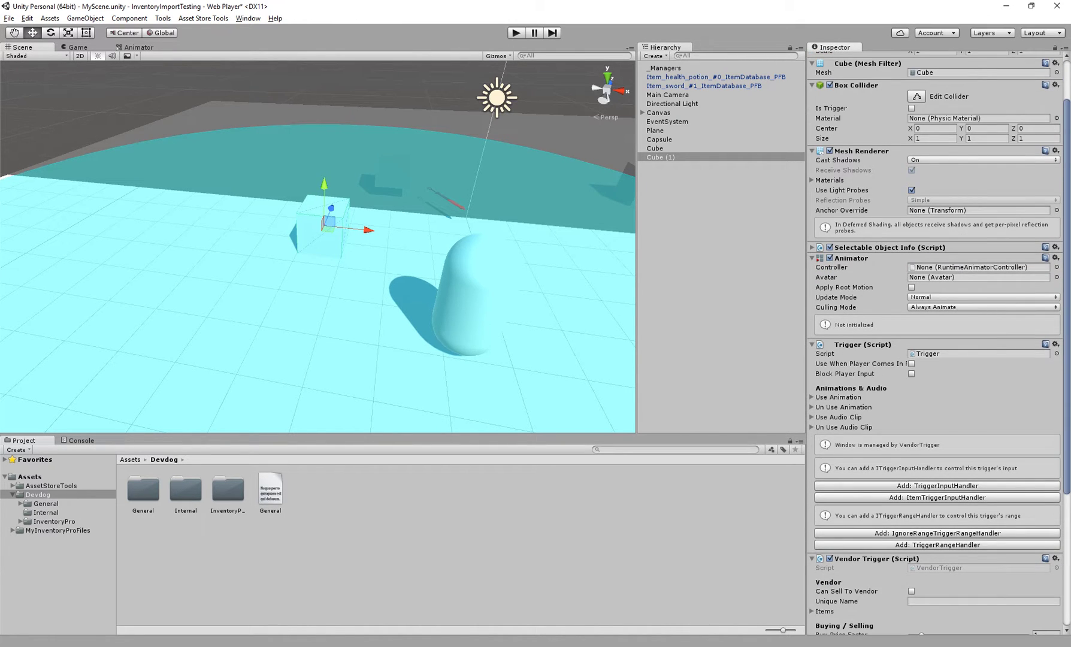
pyautogui.moveTo(359, 270); pyautogui.dragTo(383, 265, button='middle')
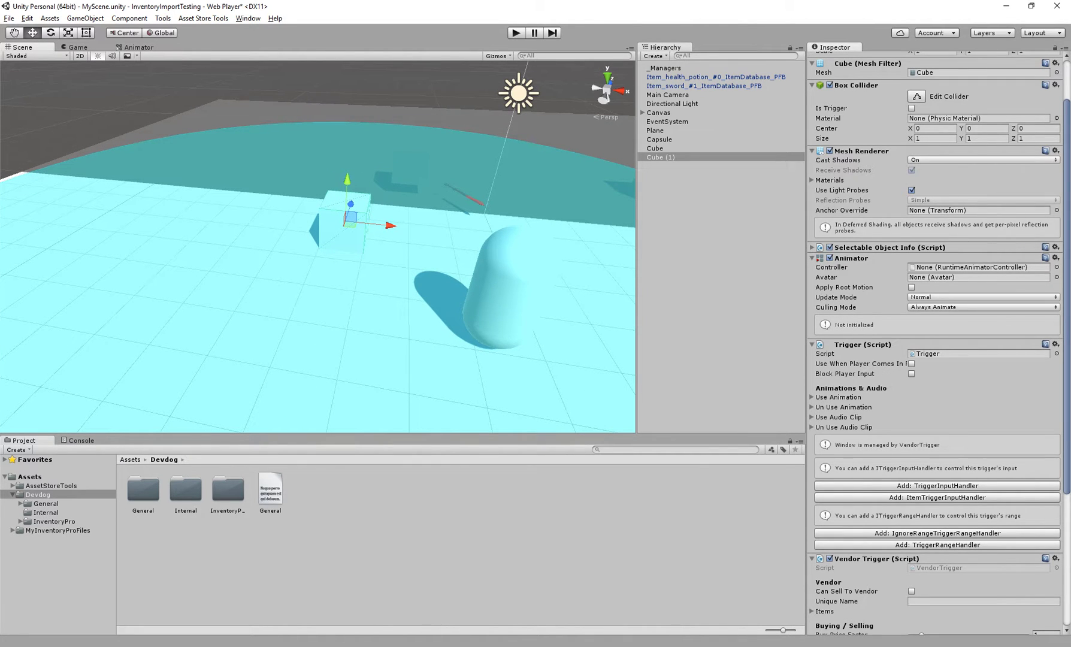
pyautogui.click(851, 258)
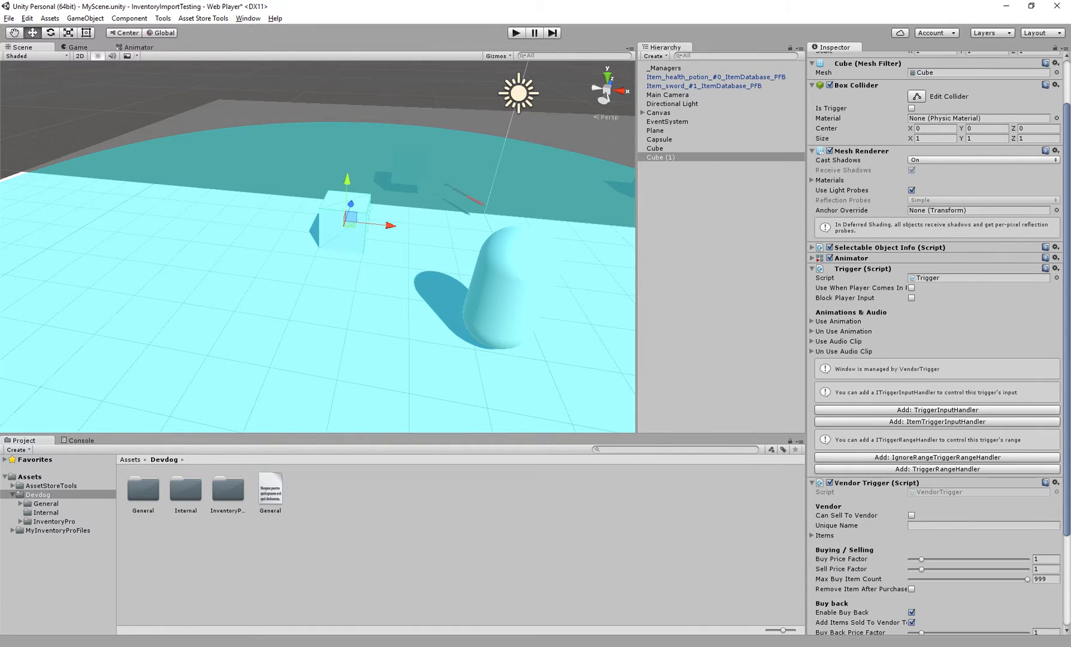
pyautogui.scroll(-3, 934, 341)
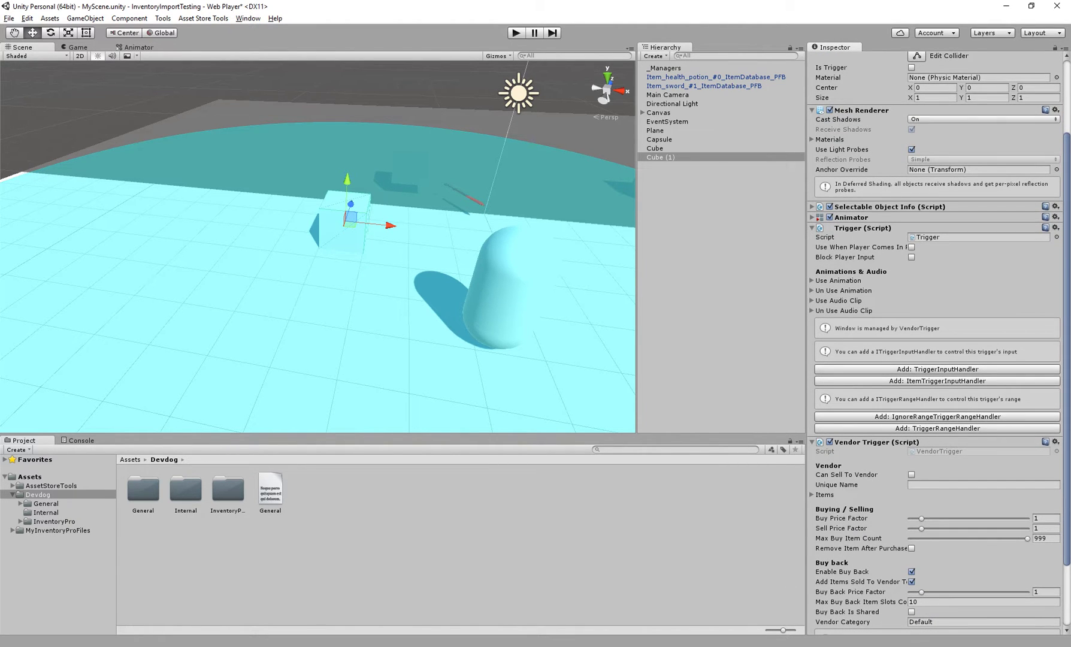
pyautogui.scroll(-5, 934, 341)
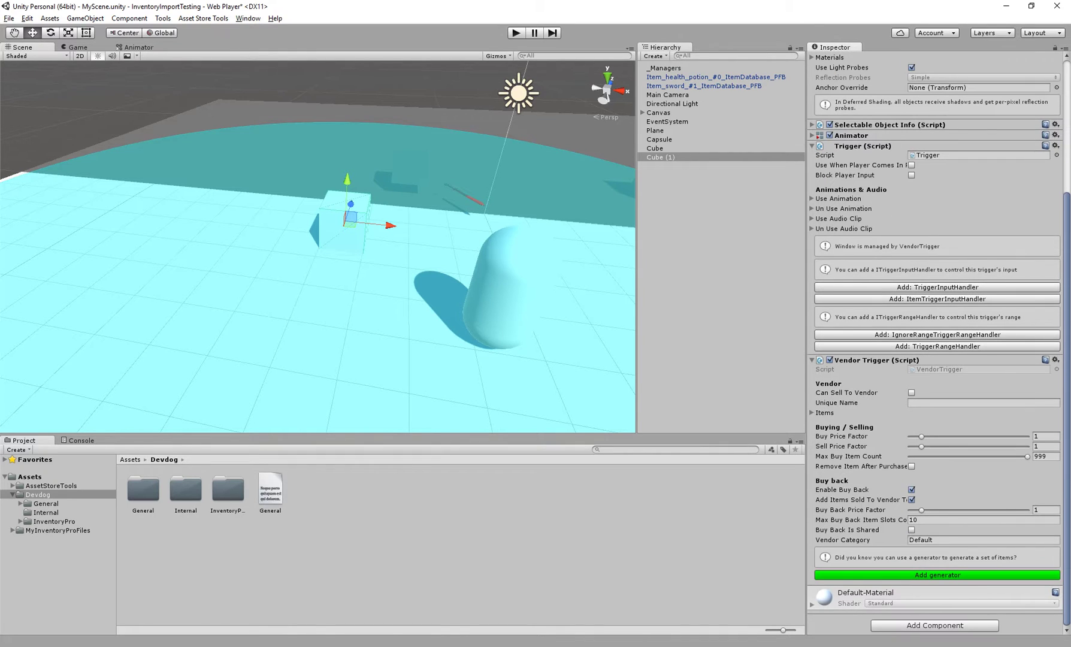
# Add a TriggerInputHandler to the cube's Trigger component and save the scene.
pyautogui.click(937, 287)
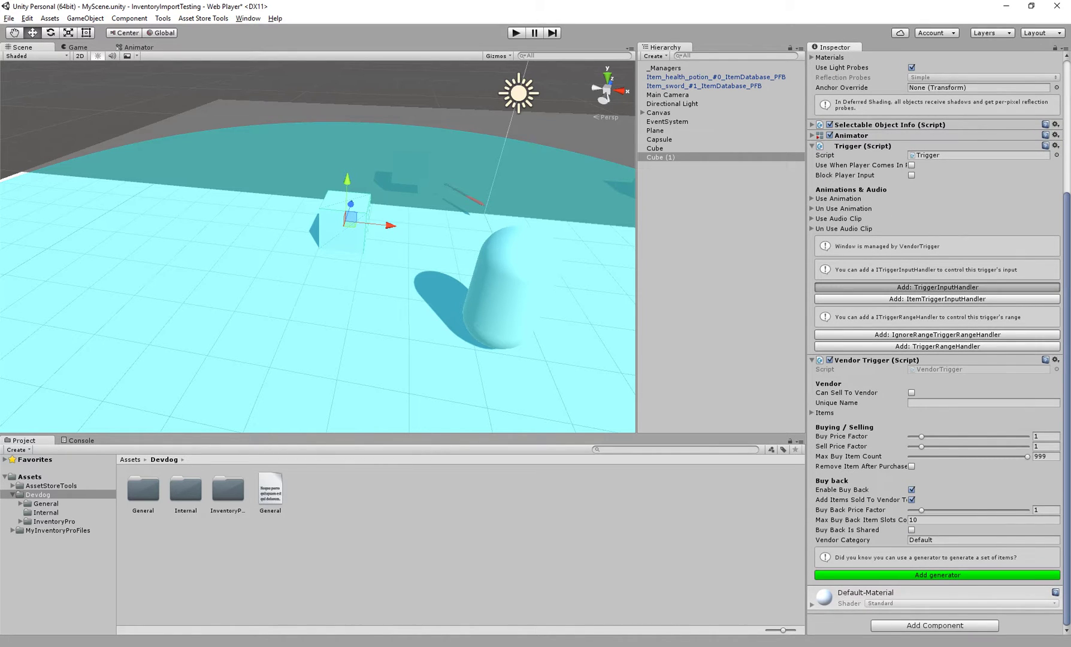
pyautogui.click(937, 287)
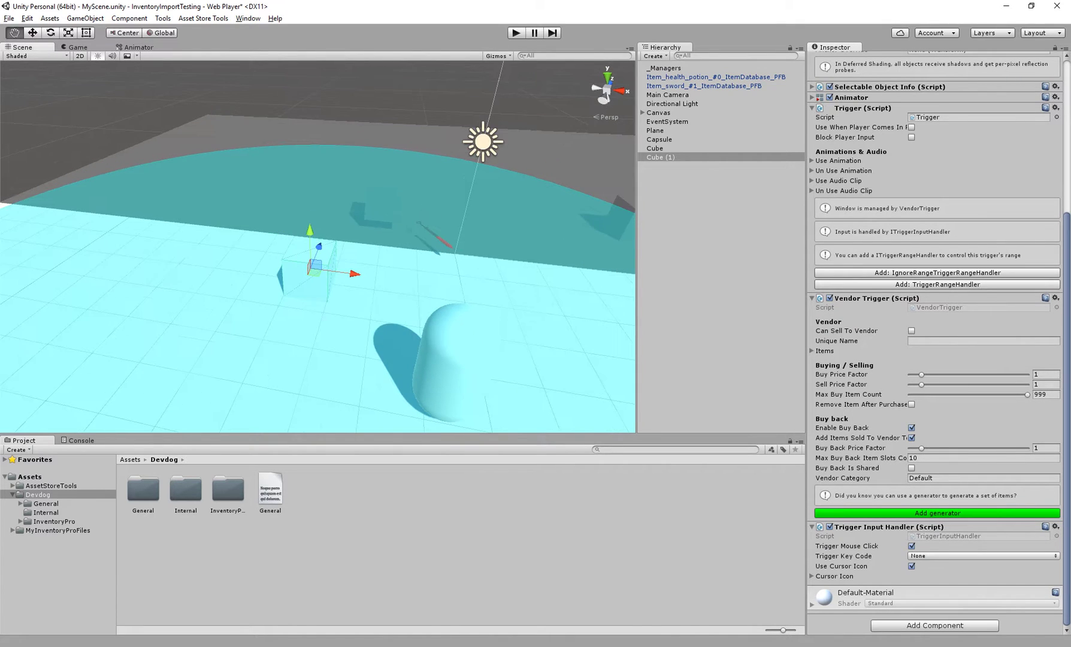
pyautogui.hotkey('ctrl', 's')
pyautogui.moveTo(318, 245)
pyautogui.keyDown('alt'); pyautogui.mouseDown()
pyautogui.moveTo(356, 243)
pyautogui.moveTo(287, 252)
pyautogui.moveTo(321, 233)
pyautogui.mouseUp(); pyautogui.keyUp('alt')
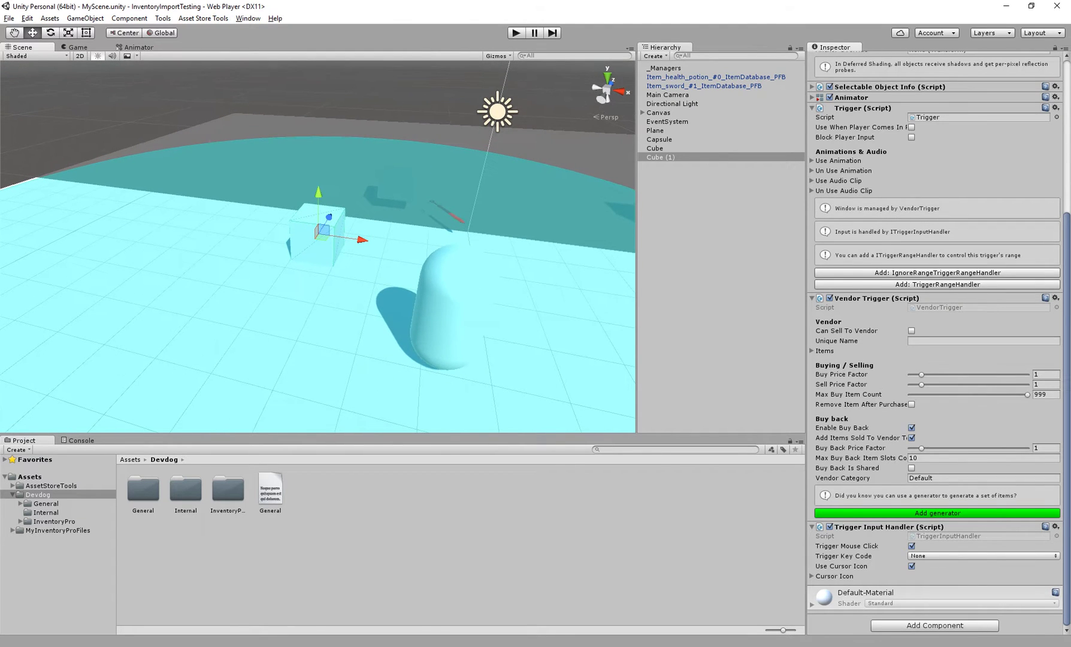
# Collapse the Trigger component and enable Can Sell To Vendor on the Vendor Trigger.
pyautogui.click(862, 109)
pyautogui.scroll(2, 863, 114)
pyautogui.scroll(-1, 862, 113)
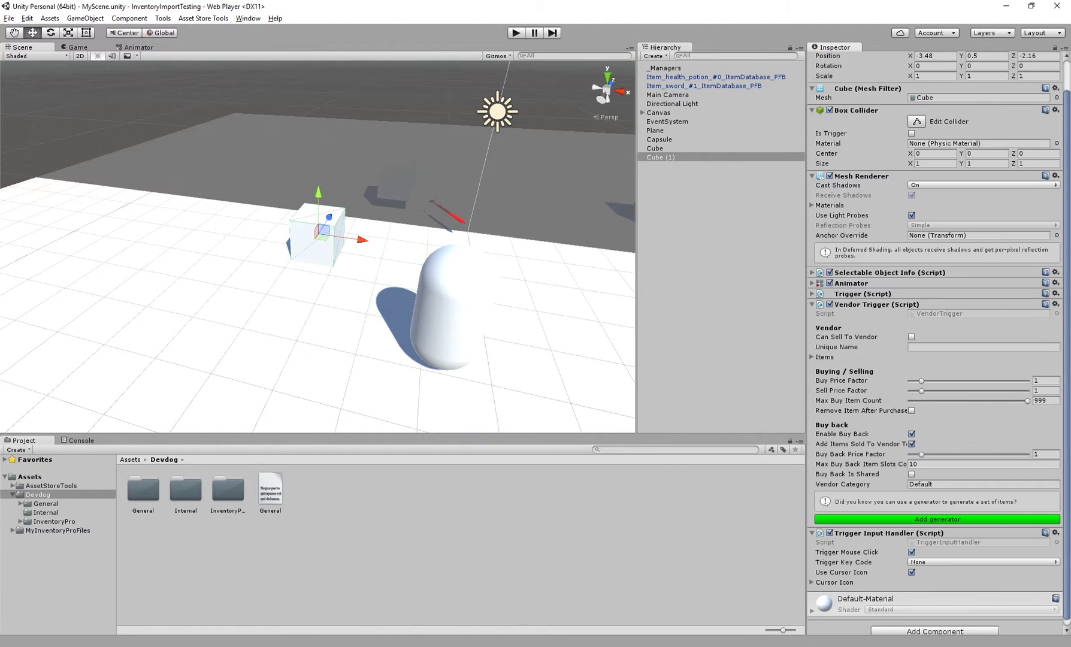
pyautogui.click(958, 347)
pyautogui.scroll(-1, 958, 347)
pyautogui.click(847, 331)
pyautogui.click(911, 331)
# Enter the vendor's first name as the Vendor Trigger's Unique Name and expand its Items list.
pyautogui.click(958, 341)
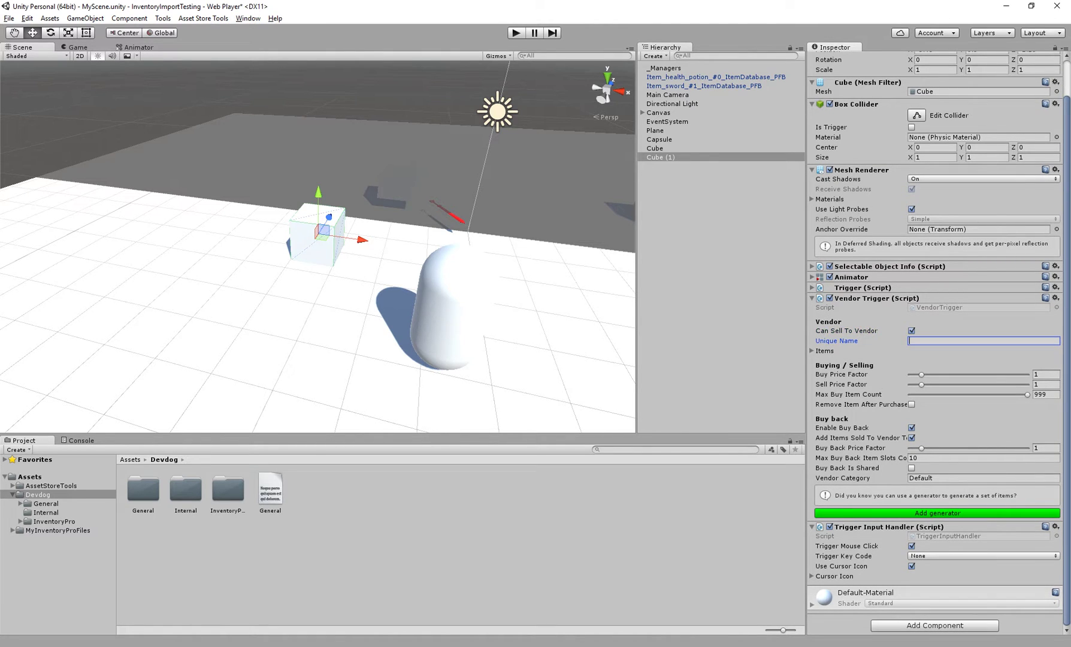
pyautogui.write('John')
pyautogui.click(824, 351)
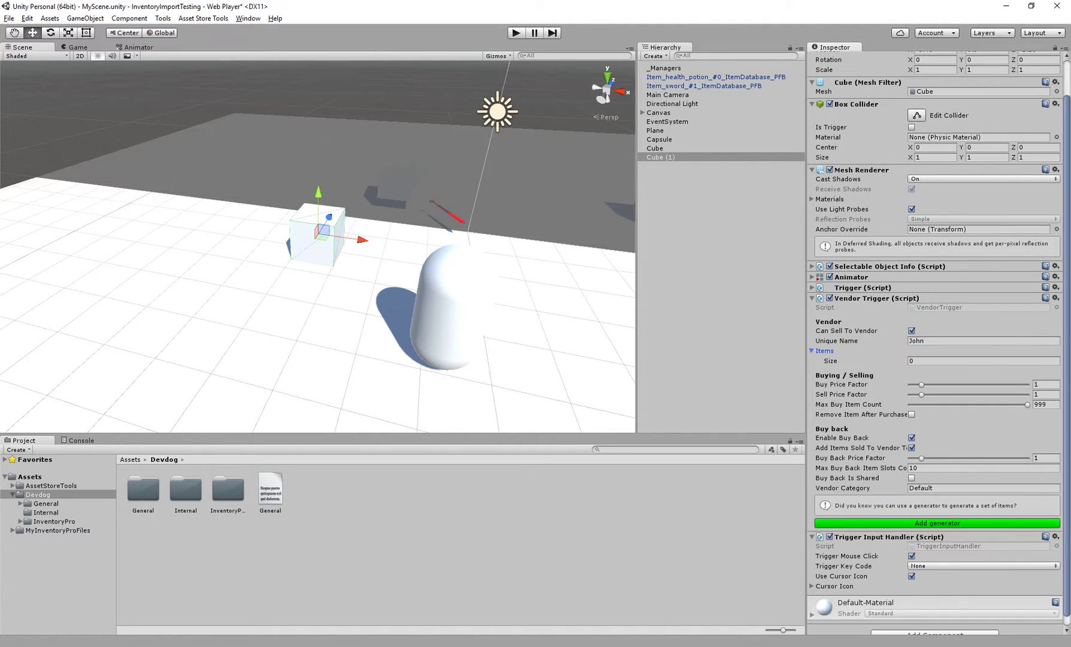
pyautogui.scroll(-1, 938, 343)
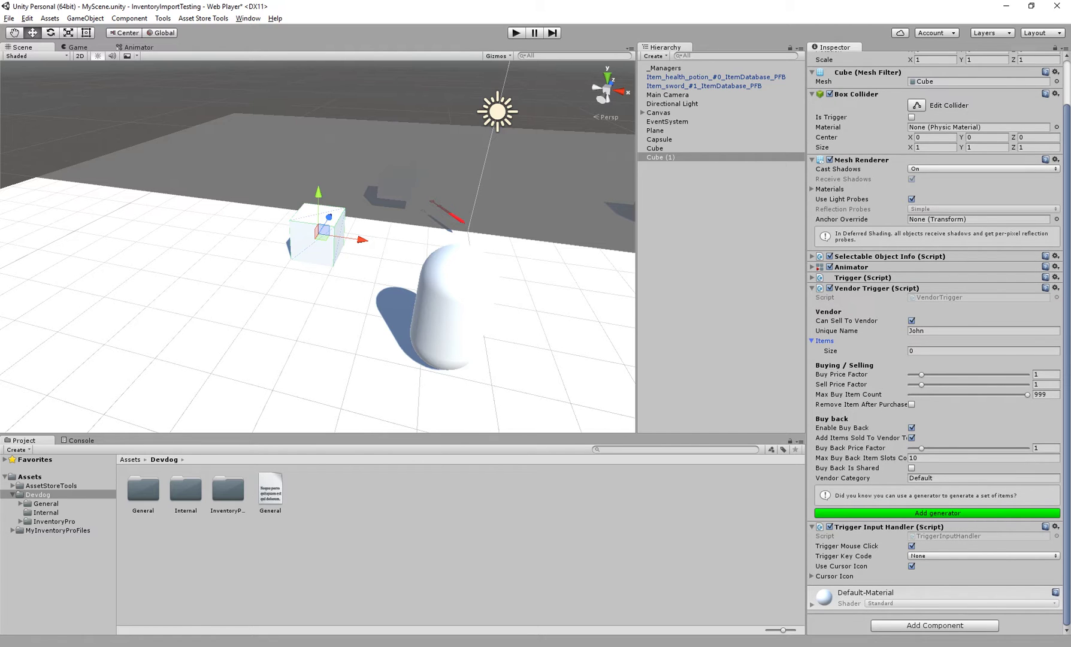
pyautogui.click(841, 374)
pyautogui.click(1045, 374)
pyautogui.click(841, 374)
# Open the Inventory Pro main editor and show the Sword item's buying and selling settings.
pyautogui.click(163, 18)
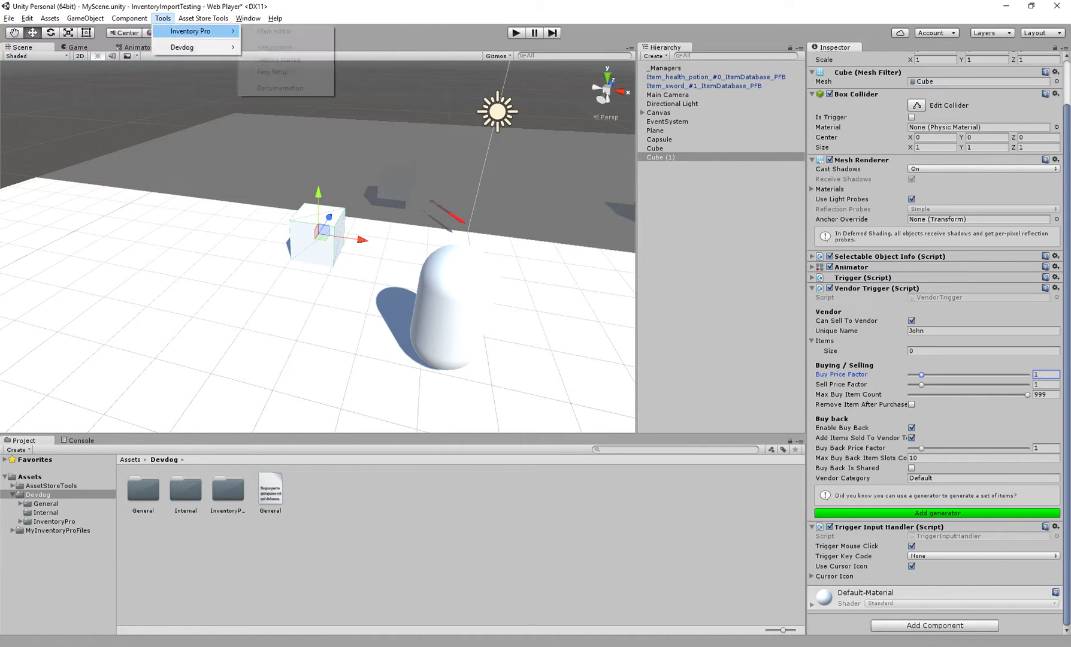
pyautogui.moveTo(180, 31)
pyautogui.click(274, 31)
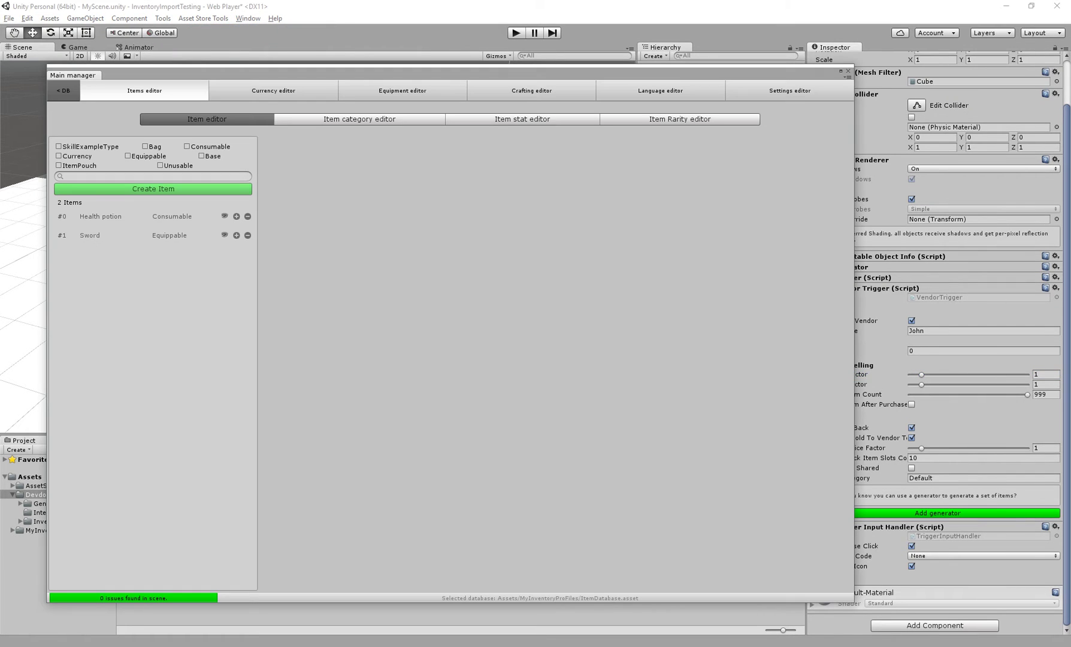
pyautogui.click(114, 236)
pyautogui.moveTo(300, 74); pyautogui.dragTo(269, 70)
pyautogui.scroll(-9, 393, 360)
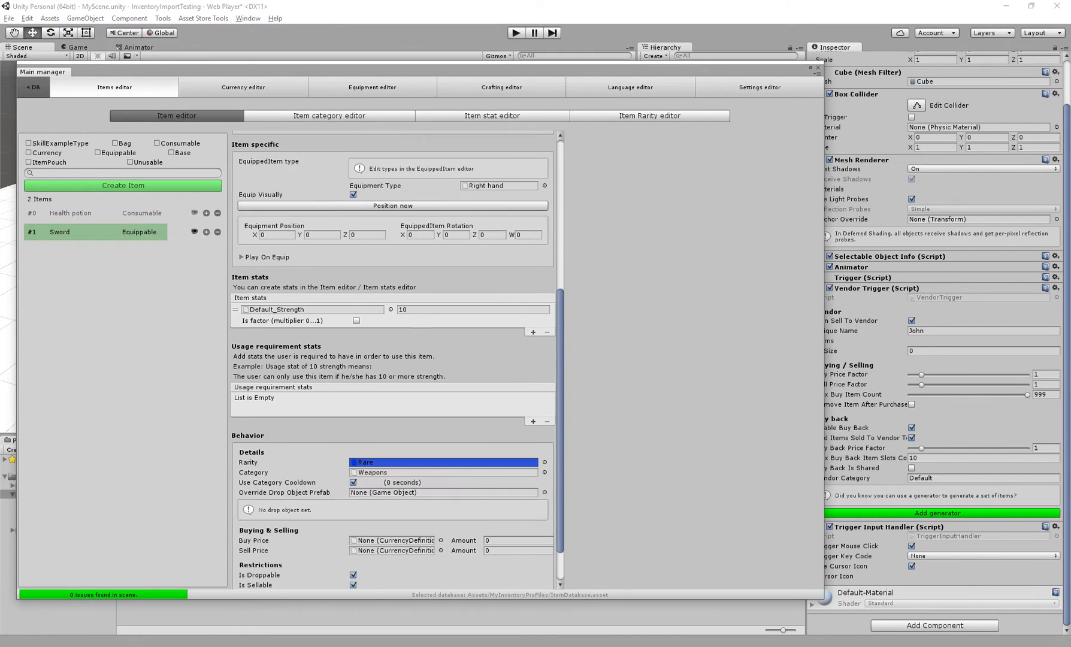
# Set the Sword's Buy Price to the Silver currency with an amount of 5, and close the Main manager.
pyautogui.click(440, 492)
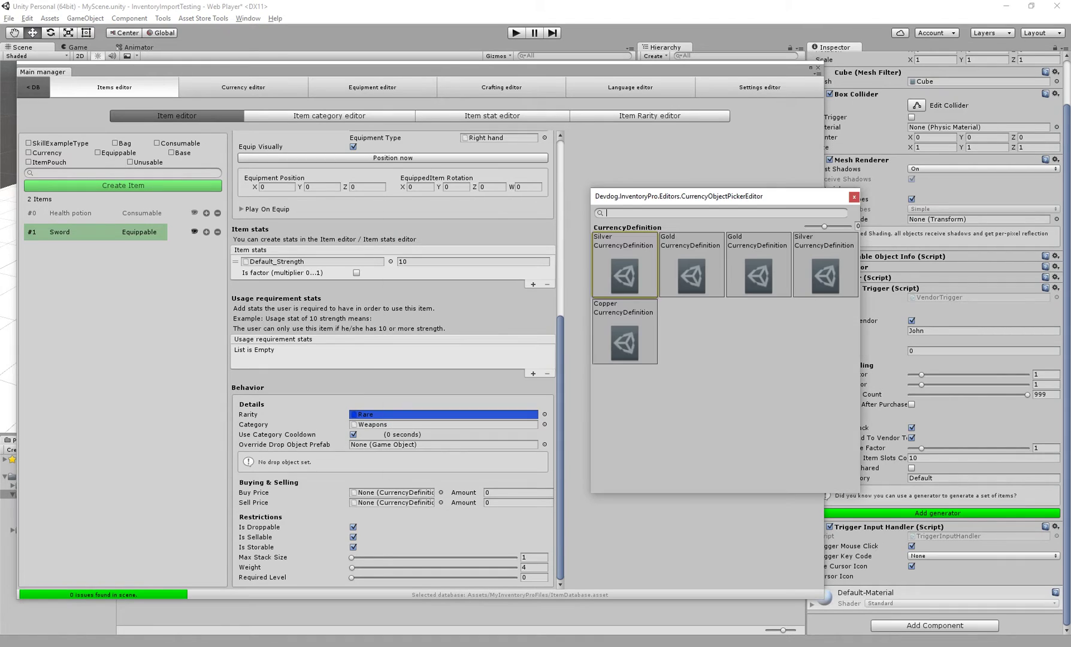
pyautogui.click(624, 272)
pyautogui.click(514, 492)
pyautogui.write('5')
pyautogui.click(921, 374)
pyautogui.click(817, 67)
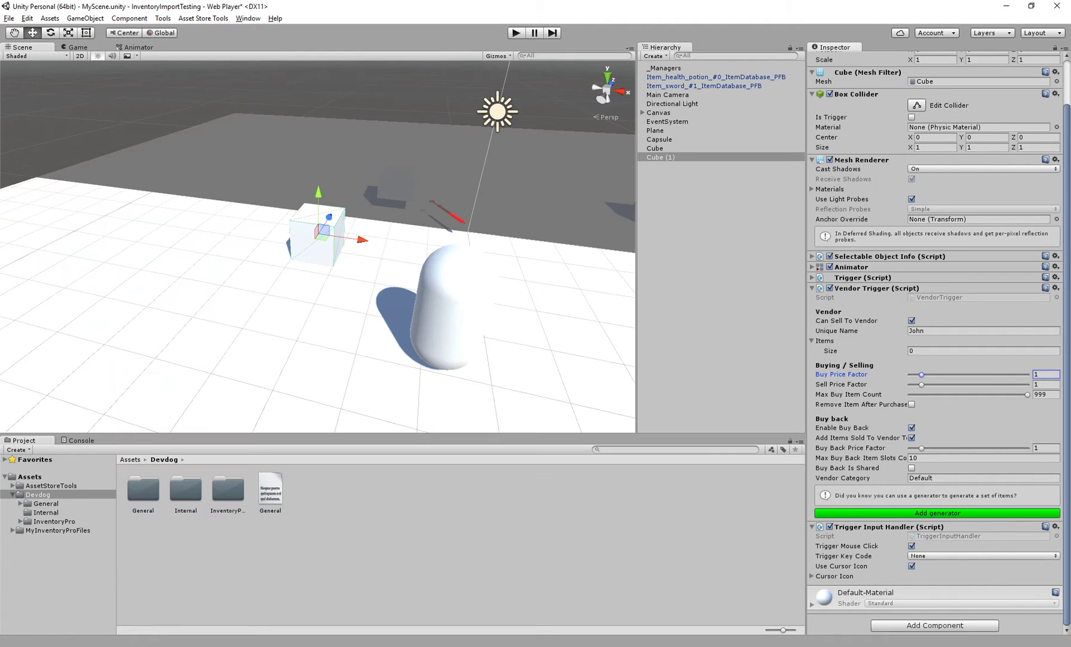
# Try a Buy Price Factor of 2 and of 0.5 on the Vendor Trigger, and restore it to 1.
pyautogui.click(1045, 374)
pyautogui.moveTo(419, 258); pyautogui.dragTo(411, 268, button='middle')
pyautogui.click(1045, 375)
pyautogui.write('2')
pyautogui.hotkey('ctrl', 'a')
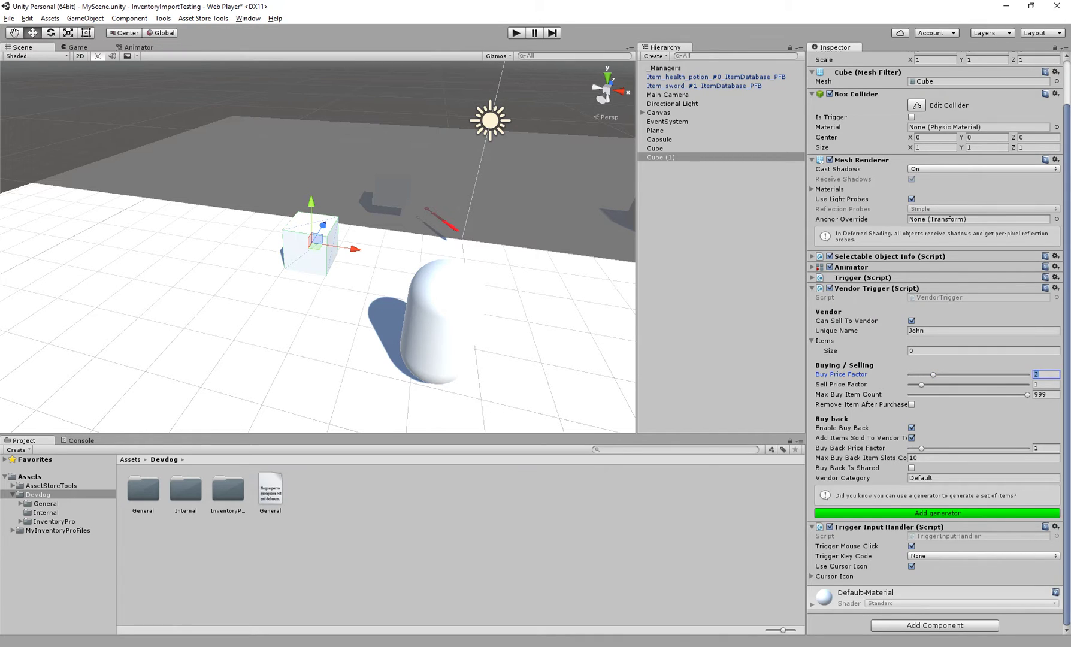
pyautogui.write('0.5')
pyautogui.hotkey('ctrl', 'a')
pyautogui.write('1')
# Enable Remove Item After Purchase in the Vendor Trigger's Buying / Selling settings.
pyautogui.click(841, 384)
pyautogui.click(848, 395)
pyautogui.click(841, 384)
pyautogui.click(848, 394)
pyautogui.click(860, 405)
pyautogui.click(910, 404)
pyautogui.moveTo(317, 287); pyautogui.dragTo(366, 293, button='middle')
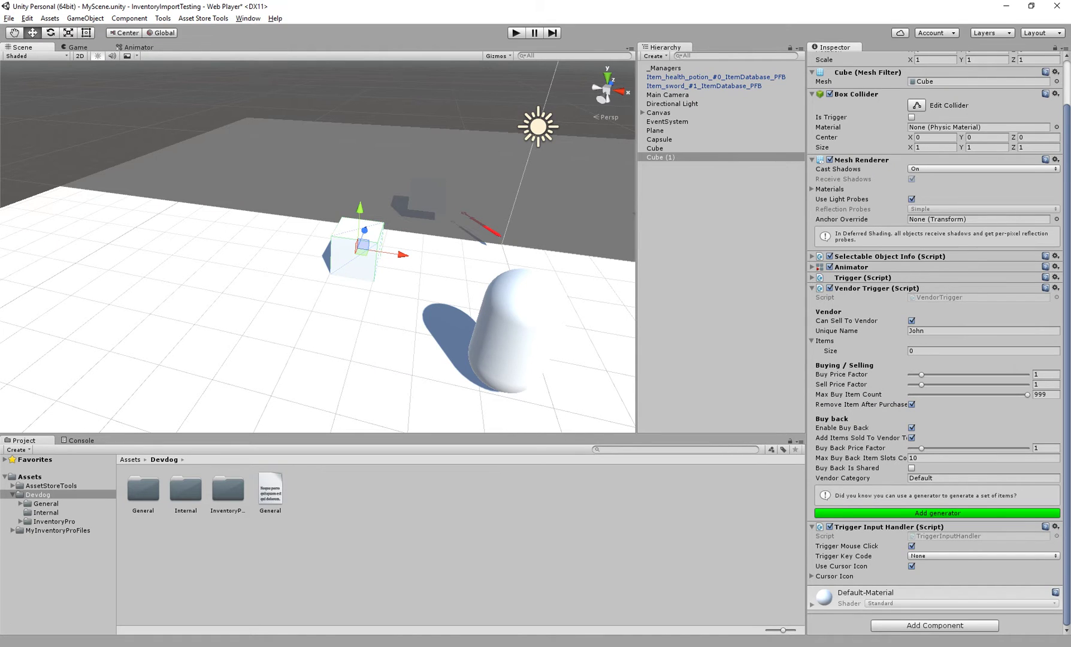
pyautogui.click(861, 404)
pyautogui.moveTo(335, 275); pyautogui.dragTo(335, 216, button='middle')
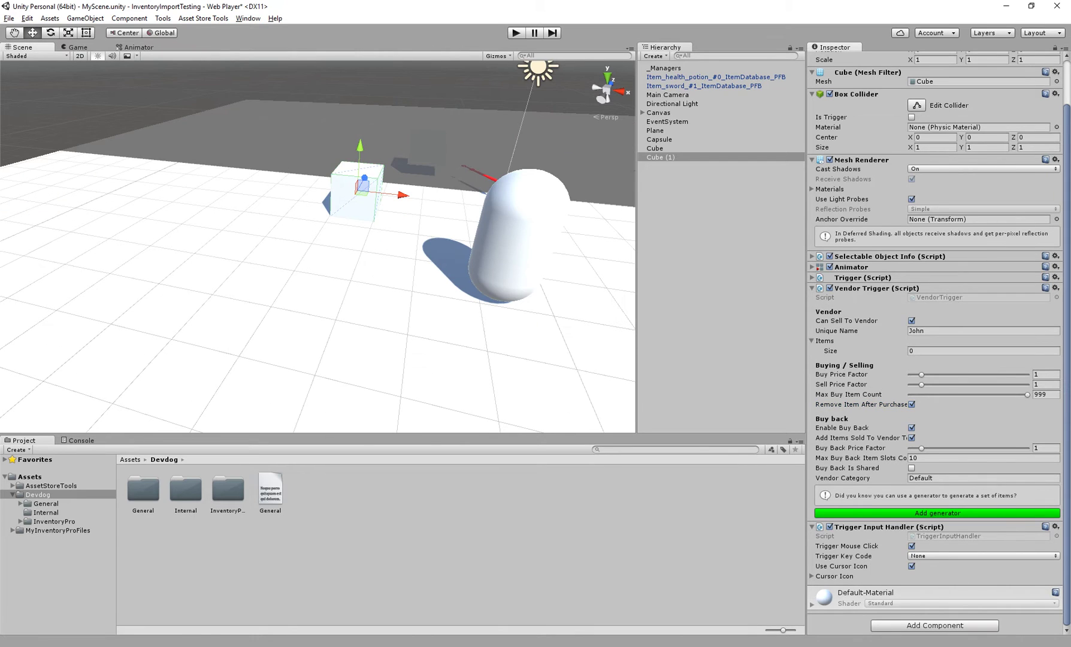
pyautogui.click(862, 404)
pyautogui.click(842, 428)
# Widen the Inspector to read the full names of the Vendor Trigger's buy-back options.
pyautogui.click(861, 438)
pyautogui.moveTo(806, 438); pyautogui.dragTo(707, 438)
pyautogui.moveTo(707, 240); pyautogui.dragTo(700, 240)
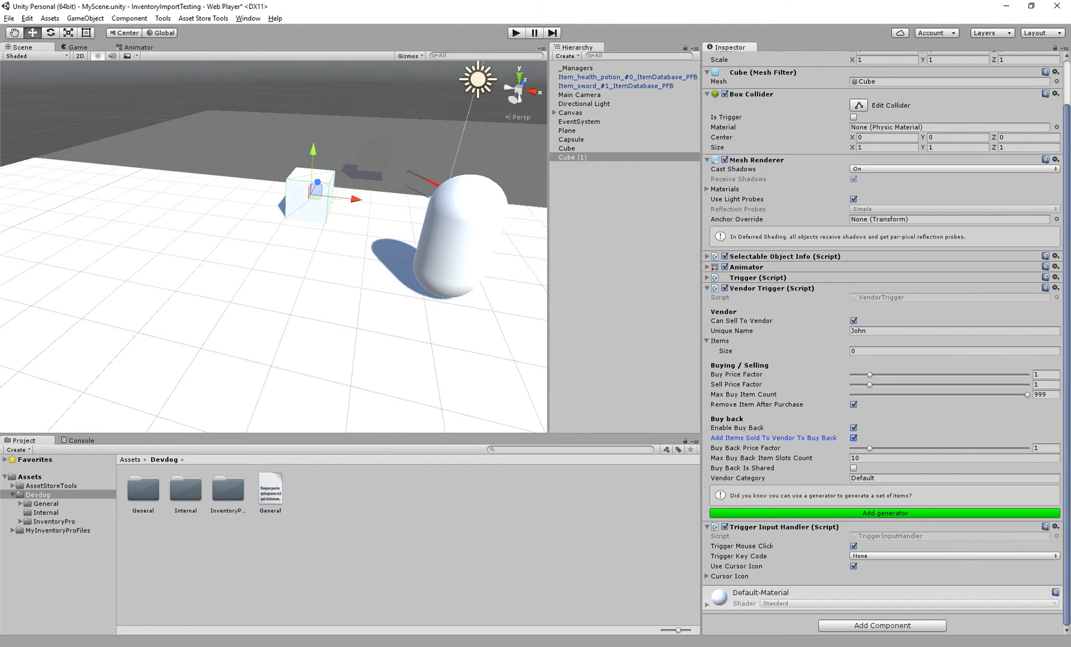
pyautogui.moveTo(702, 335); pyautogui.dragTo(783, 335)
# Try a Buy Back Price Factor of 0.3 on the Vendor Trigger and restore it to 1.
pyautogui.click(827, 448)
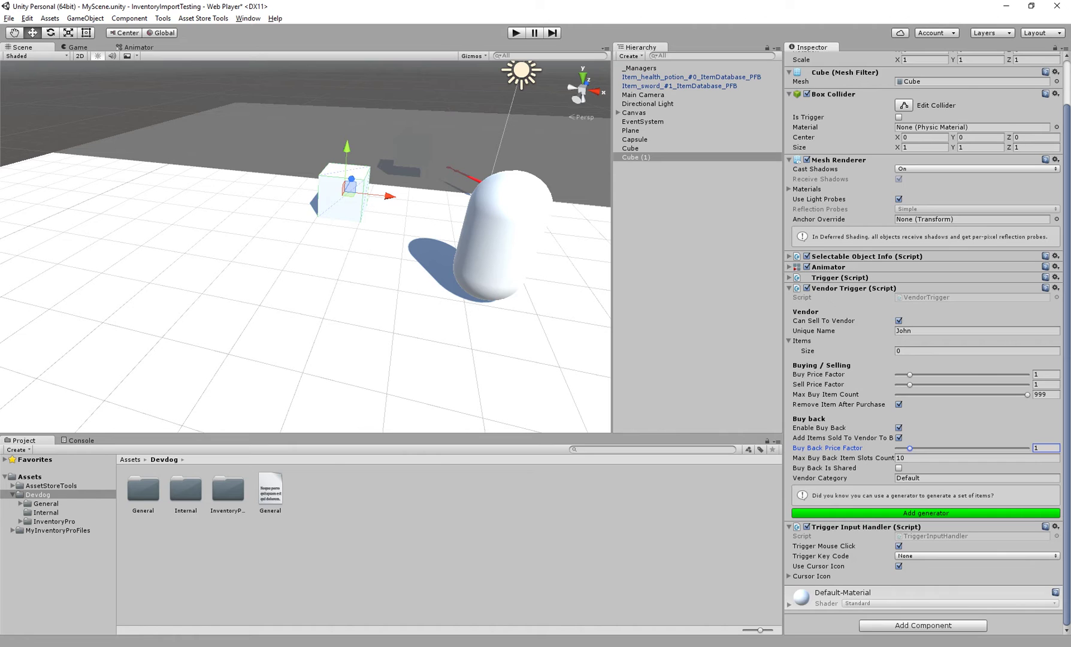
pyautogui.click(818, 384)
pyautogui.click(827, 448)
pyautogui.write('.3')
pyautogui.hotkey('ctrl', 'a')
pyautogui.write('1')
pyautogui.click(839, 458)
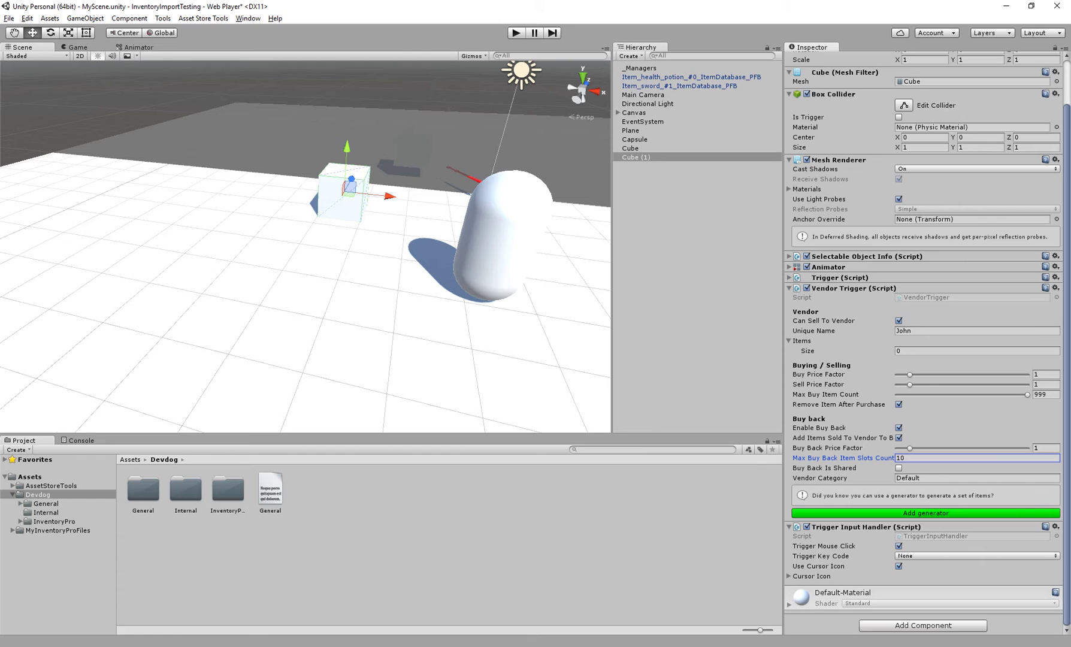
pyautogui.click(828, 448)
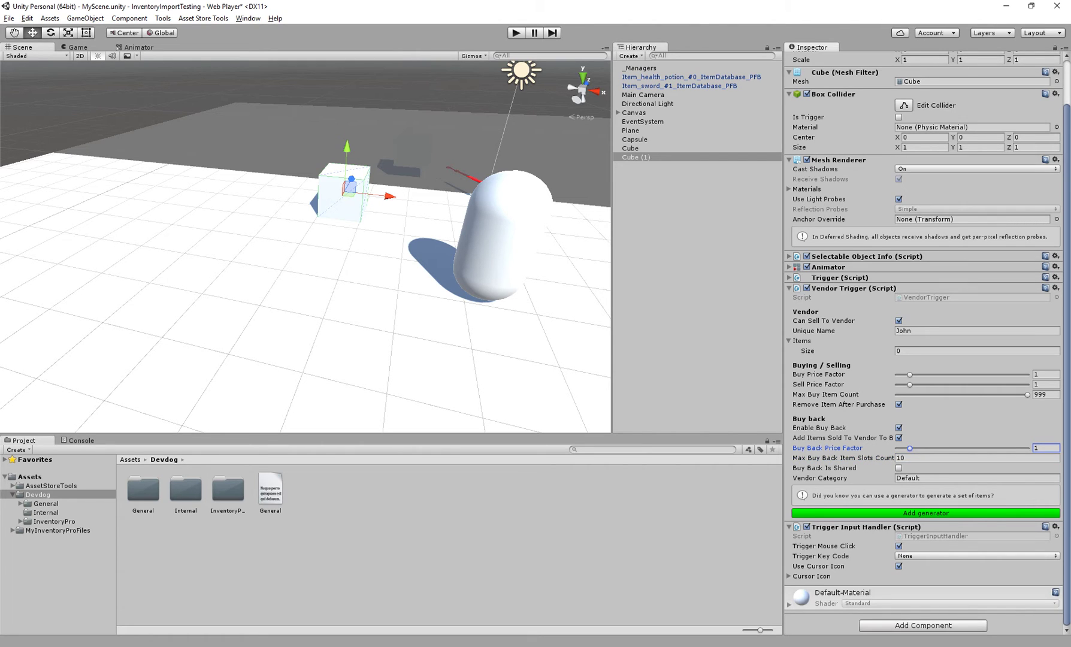
pyautogui.click(838, 458)
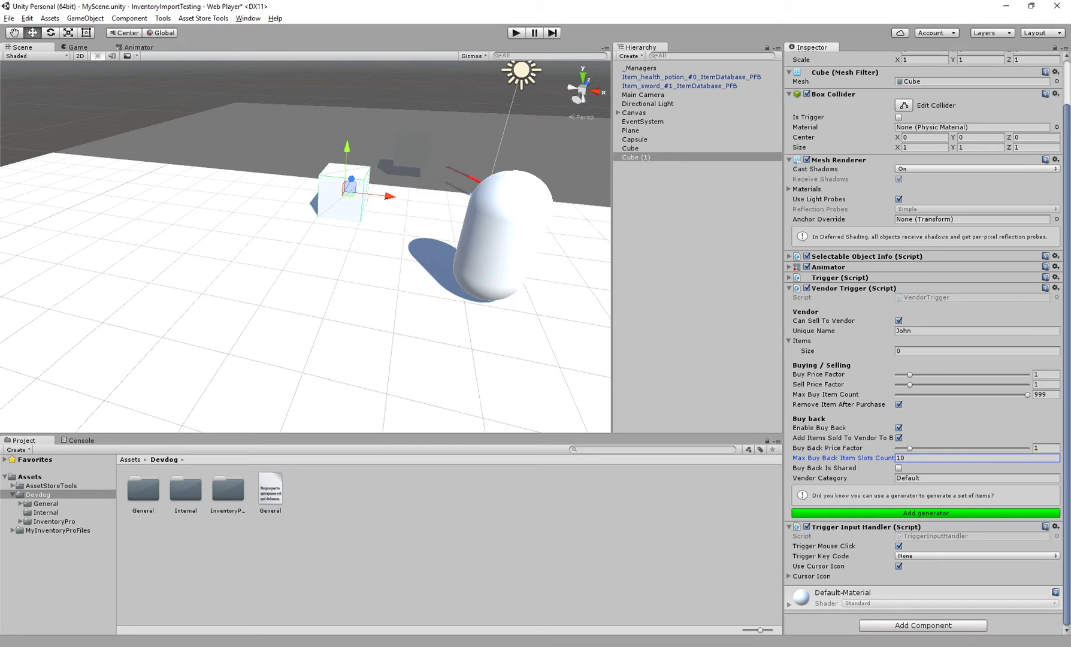
pyautogui.click(825, 468)
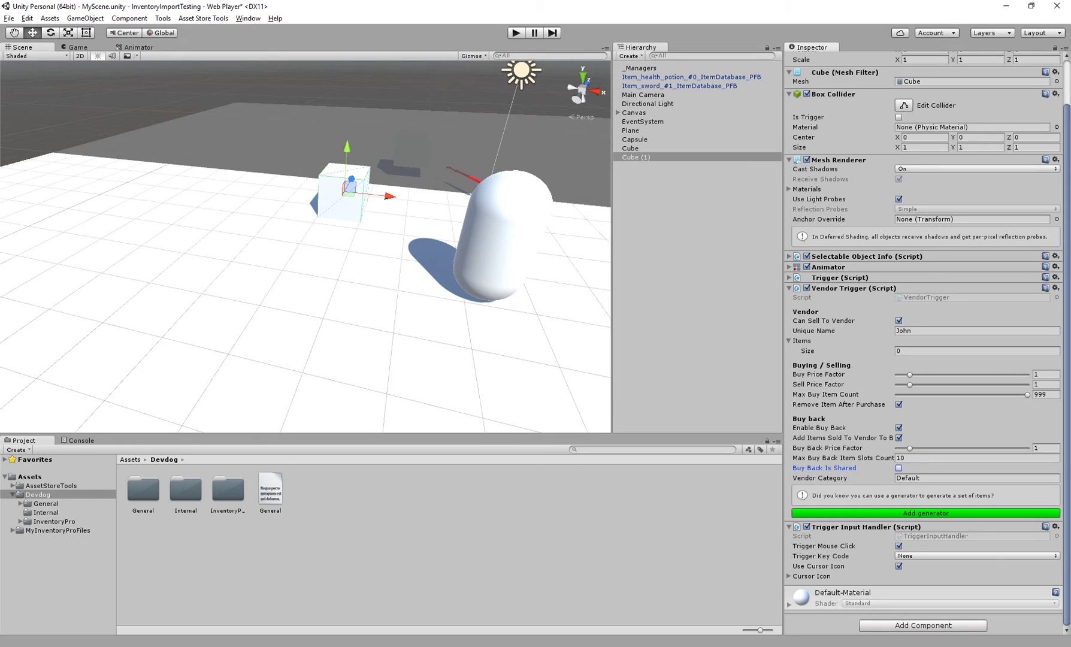
pyautogui.moveTo(371, 240); pyautogui.dragTo(349, 284, button='middle')
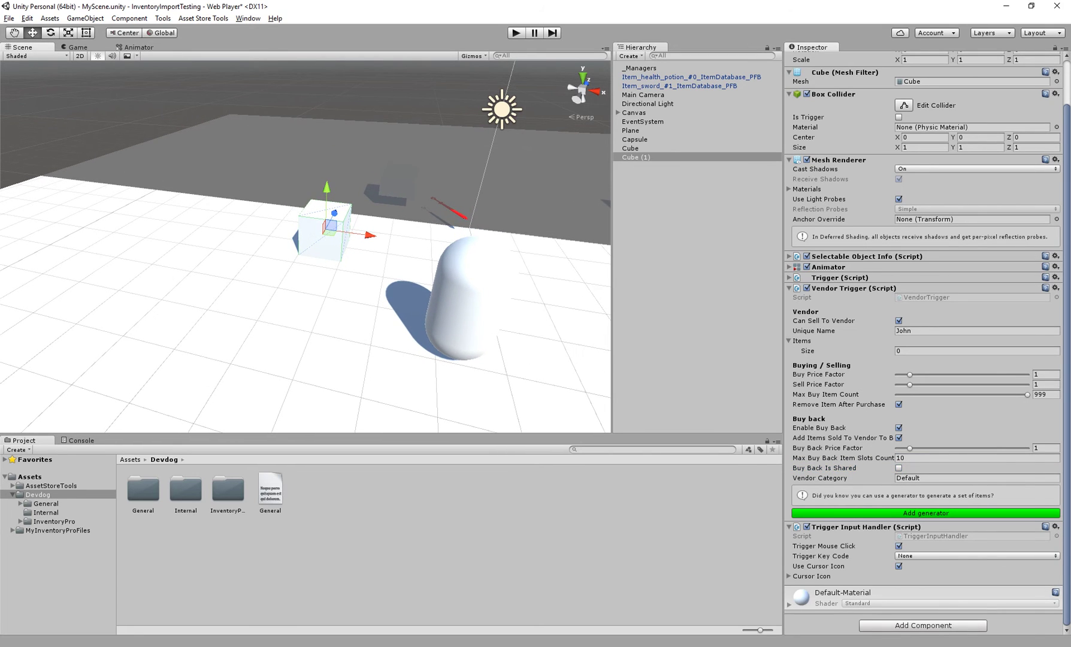
# Enable Buy Back Is Shared on the Vendor Trigger, keep the Vendor Category as Default, and save the scene.
pyautogui.click(898, 469)
pyautogui.click(820, 478)
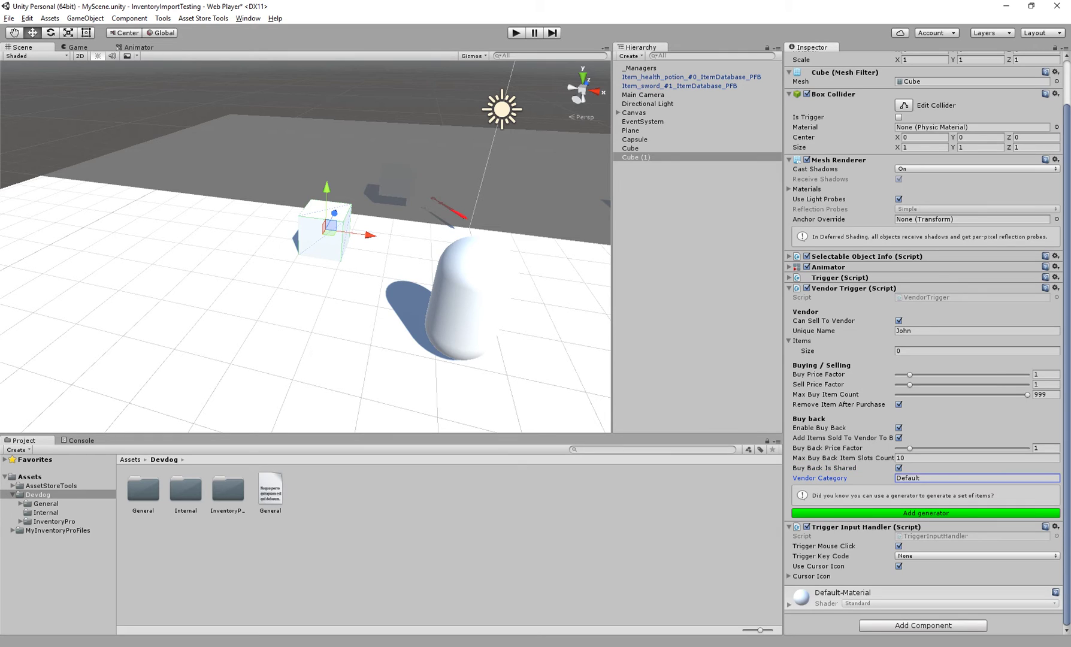
pyautogui.doubleClick(908, 478)
pyautogui.hotkey('shift', 'Tab')
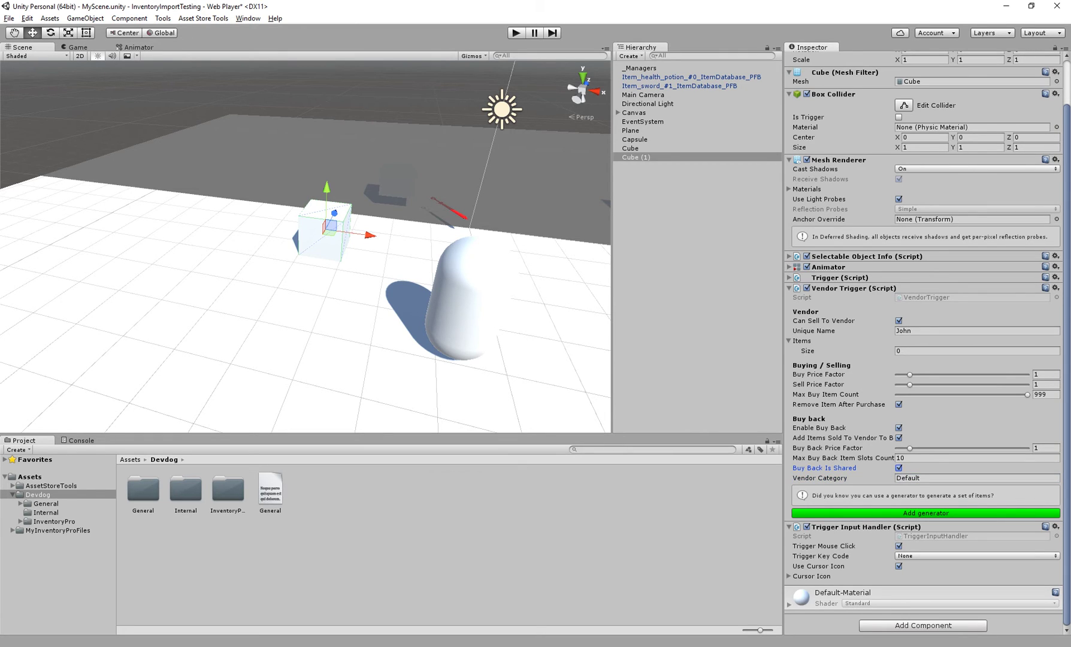
pyautogui.press('Tab')
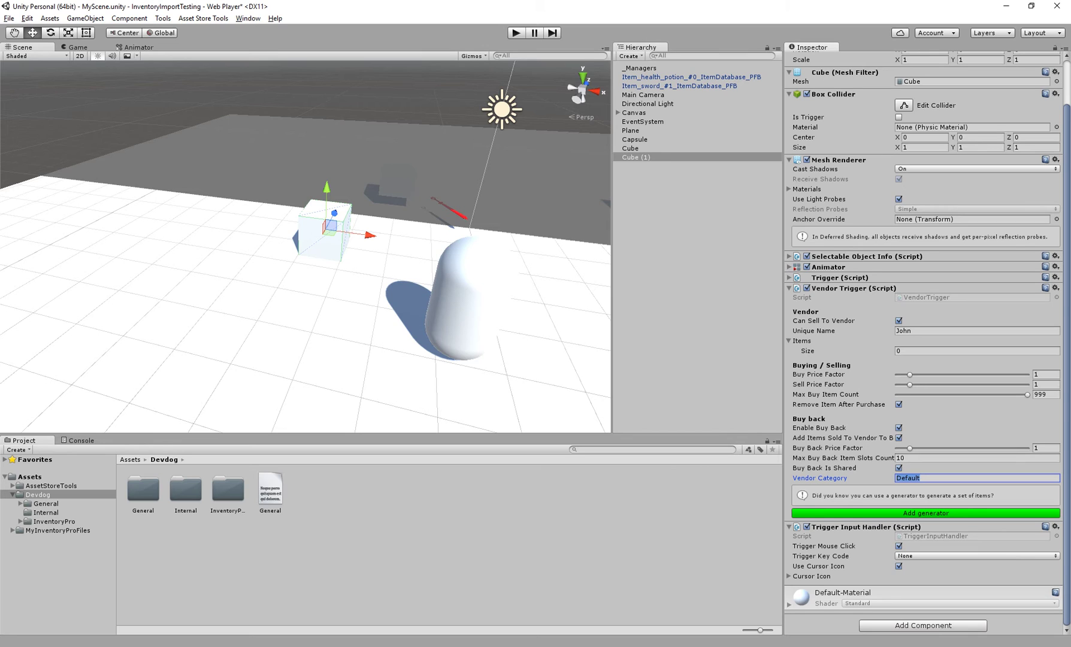
pyautogui.hotkey('ctrl', 's')
# Set the Vendor Trigger's Items size to 1, leaving Element 0 unassigned.
pyautogui.click(976, 351)
pyautogui.write('1')
pyautogui.press('Return')
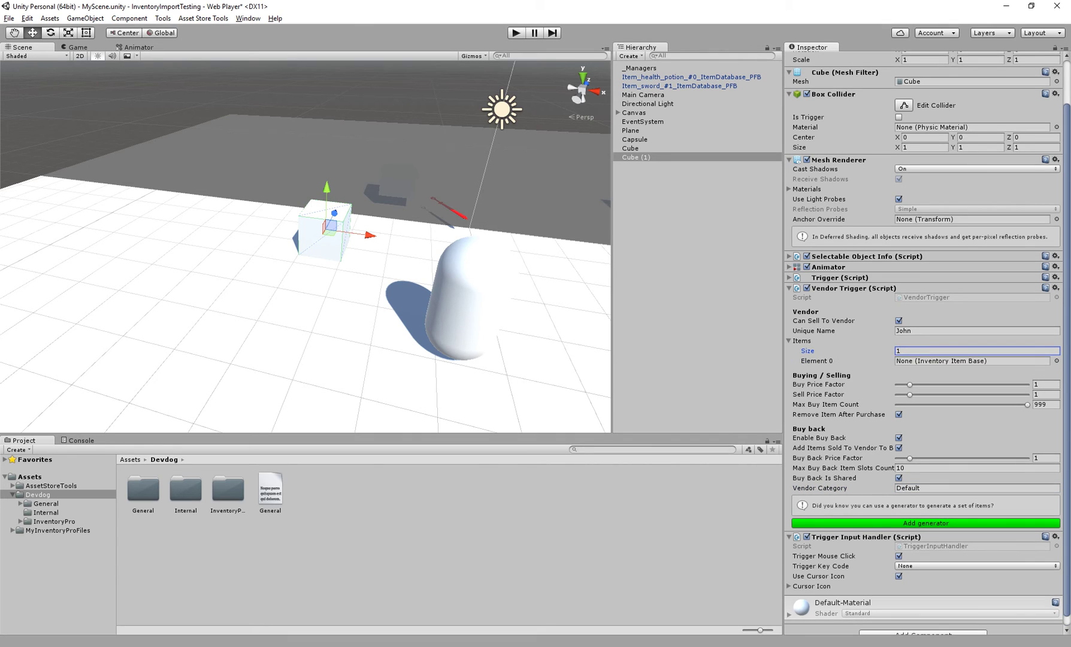
pyautogui.click(1056, 361)
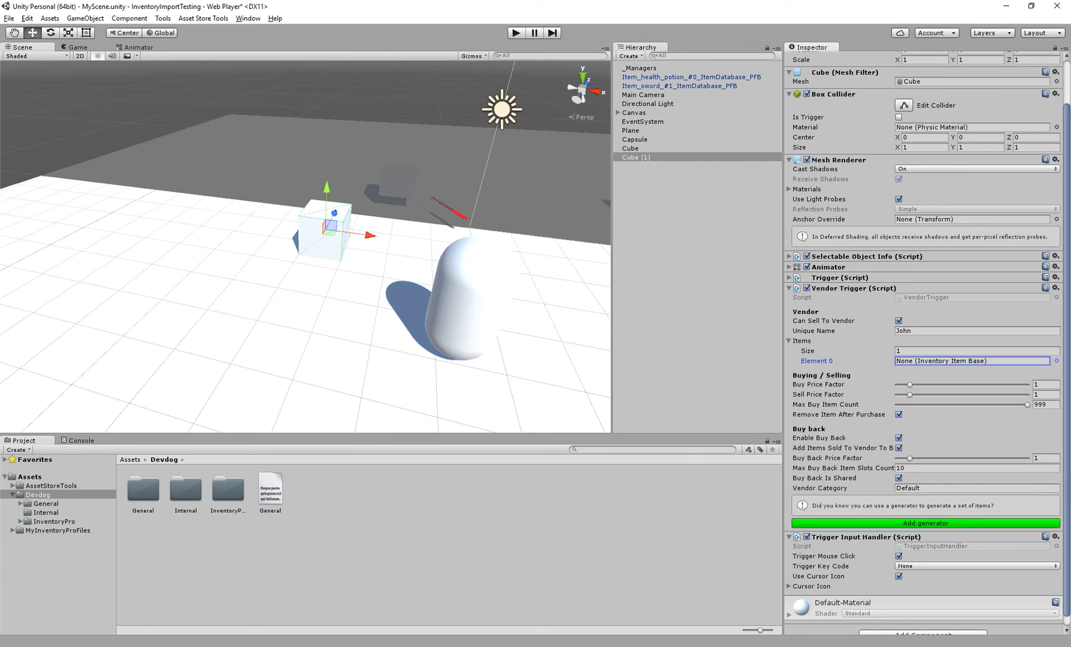
# Add an item generator to the vendor cube and set its Filter Groups size to 1.
pyautogui.click(925, 523)
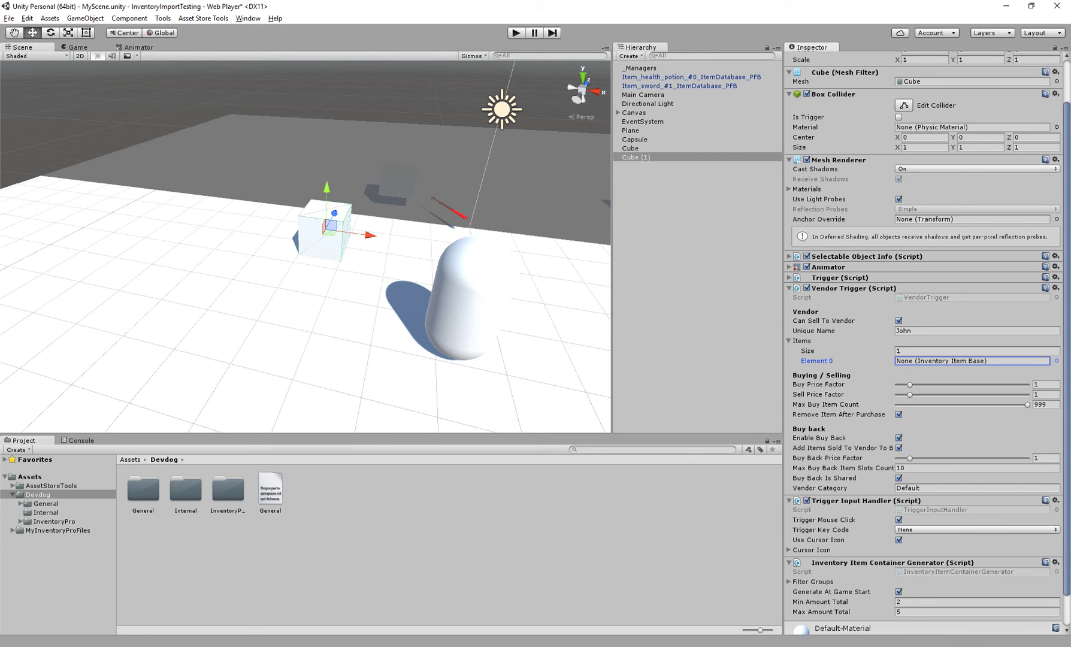
pyautogui.scroll(-2, 925, 341)
pyautogui.click(801, 546)
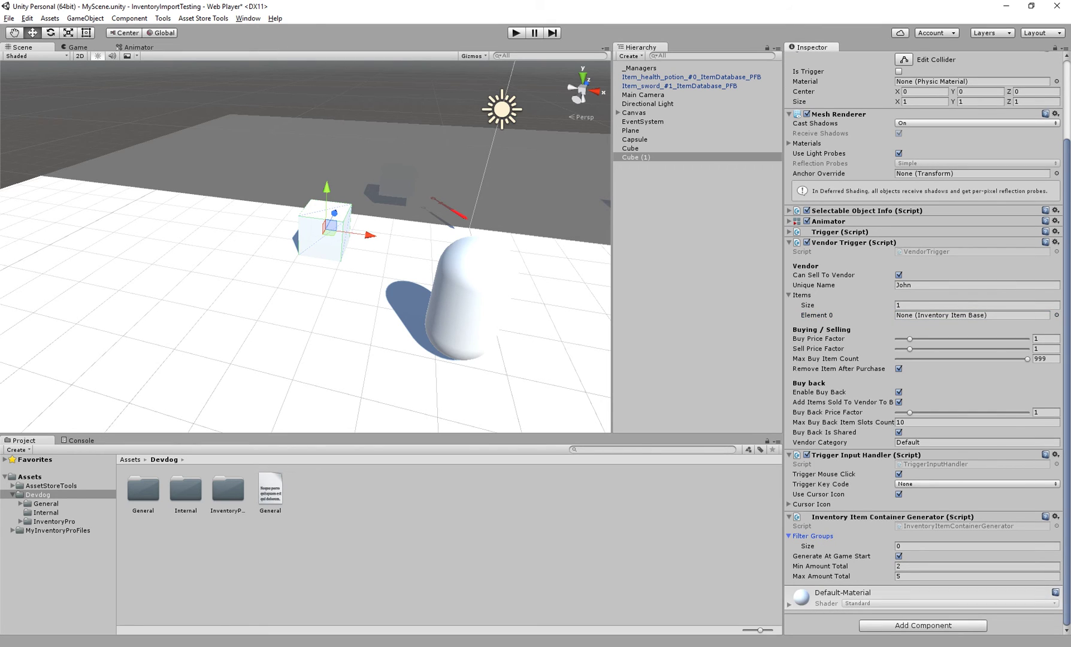
pyautogui.click(926, 546)
pyautogui.write('1')
pyautogui.press('Return')
# Expand Element 0 of the generator's Filter Groups and set its Filters size to 1.
pyautogui.scroll(-1, 926, 341)
pyautogui.click(810, 546)
pyautogui.scroll(-4, 925, 341)
pyautogui.click(816, 486)
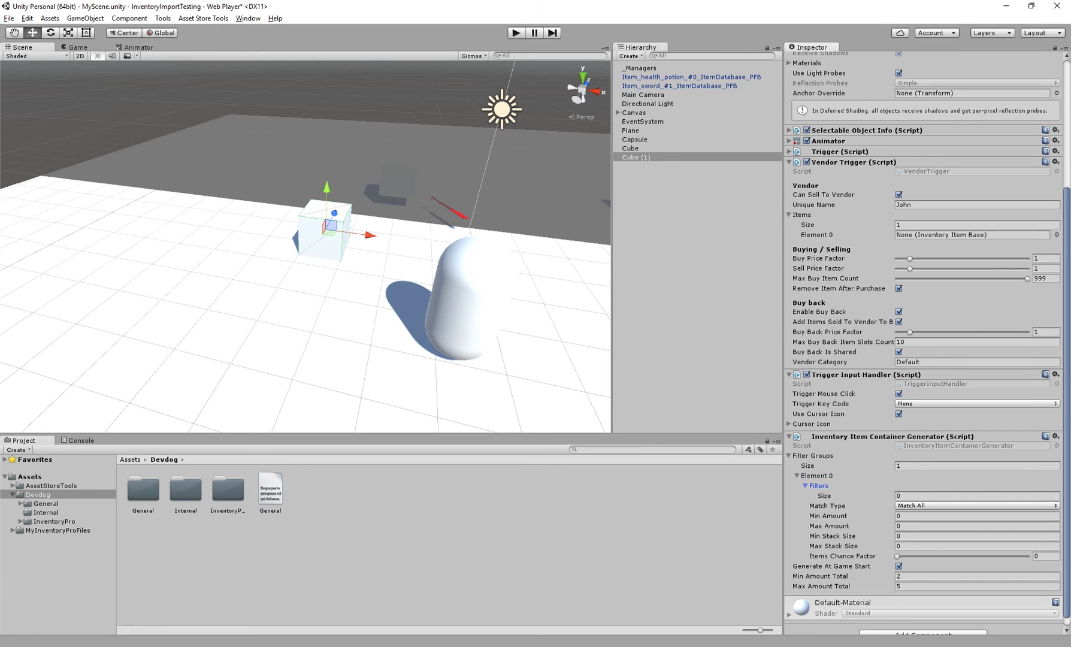
pyautogui.click(977, 496)
pyautogui.write('1')
pyautogui.press('Return')
pyautogui.scroll(-1, 923, 343)
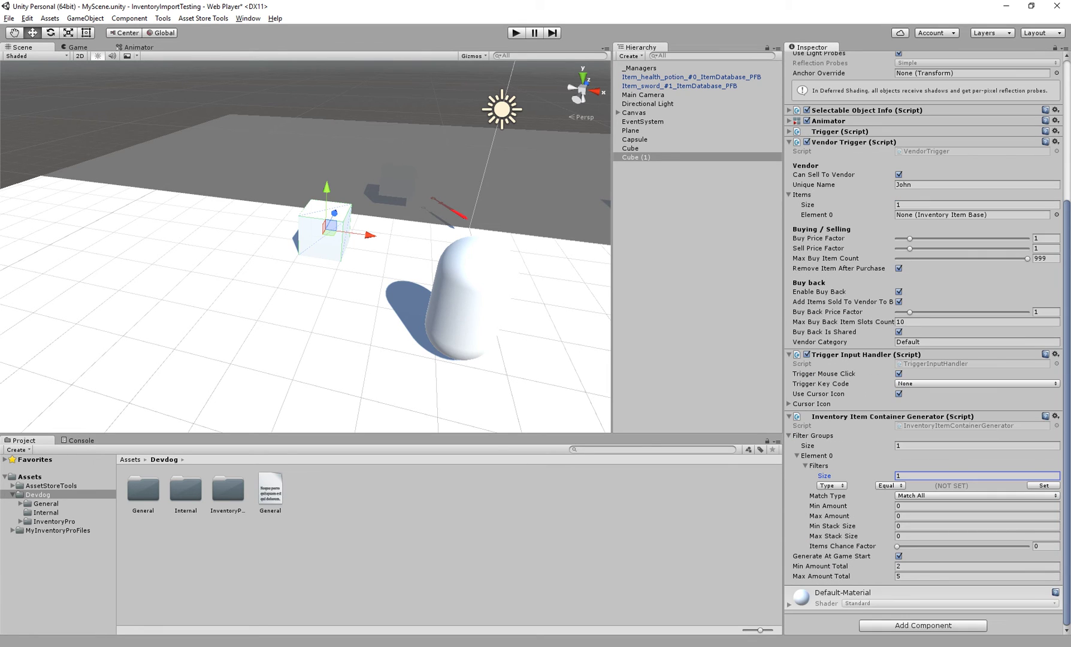
# Set the generator's filter to Type Equal EquippableInventoryItem.
pyautogui.click(831, 486)
pyautogui.click(843, 499)
pyautogui.click(890, 485)
pyautogui.click(890, 486)
pyautogui.click(1043, 485)
pyautogui.write('eq')
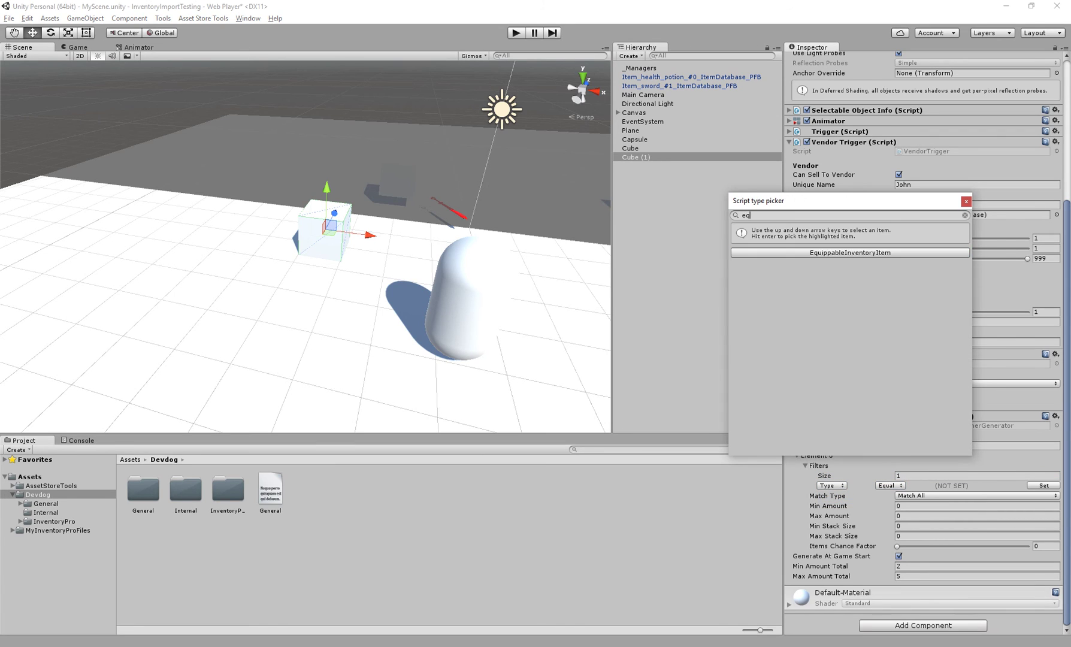
pyautogui.click(850, 252)
# Set the filter group's Min Amount, Max Amount, Min Stack Size and Max Stack Size to 1 each.
pyautogui.click(976, 506)
pyautogui.write('1')
pyautogui.press('Tab')
pyautogui.write('1')
pyautogui.press('Tab')
pyautogui.write('1')
pyautogui.press('Tab')
pyautogui.write('1')
# Set the filter group's Items Chance Factor to 0.75.
pyautogui.moveTo(897, 546); pyautogui.dragTo(992, 546)
pyautogui.click(1044, 546)
pyautogui.write('0.75')
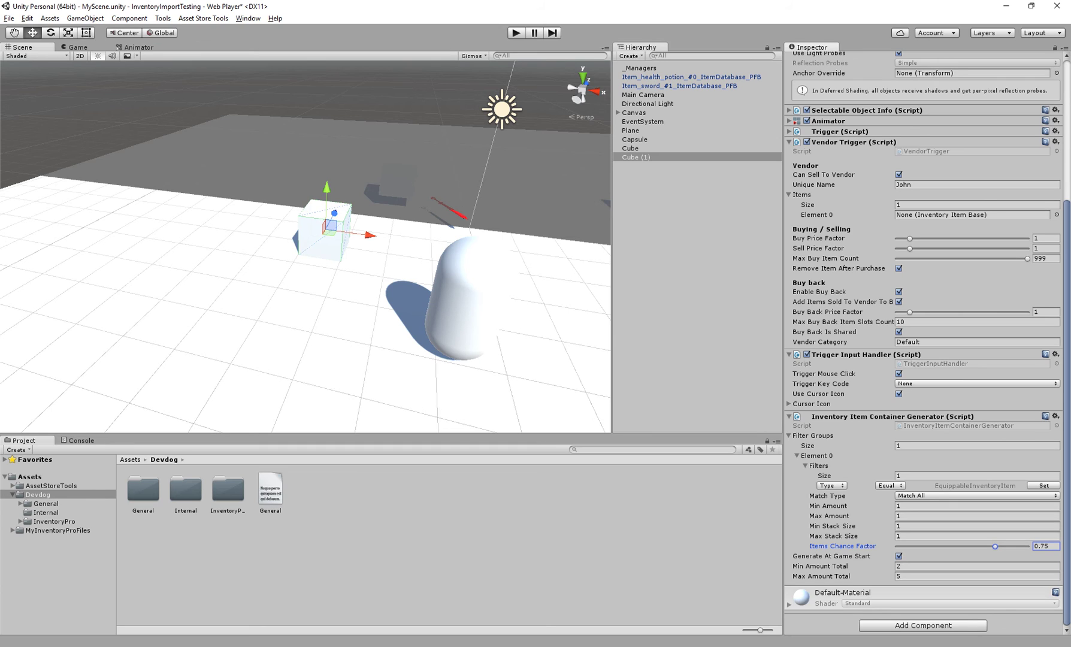
# Collapse the Filters list in the generator's filter group and save the scene.
pyautogui.click(975, 445)
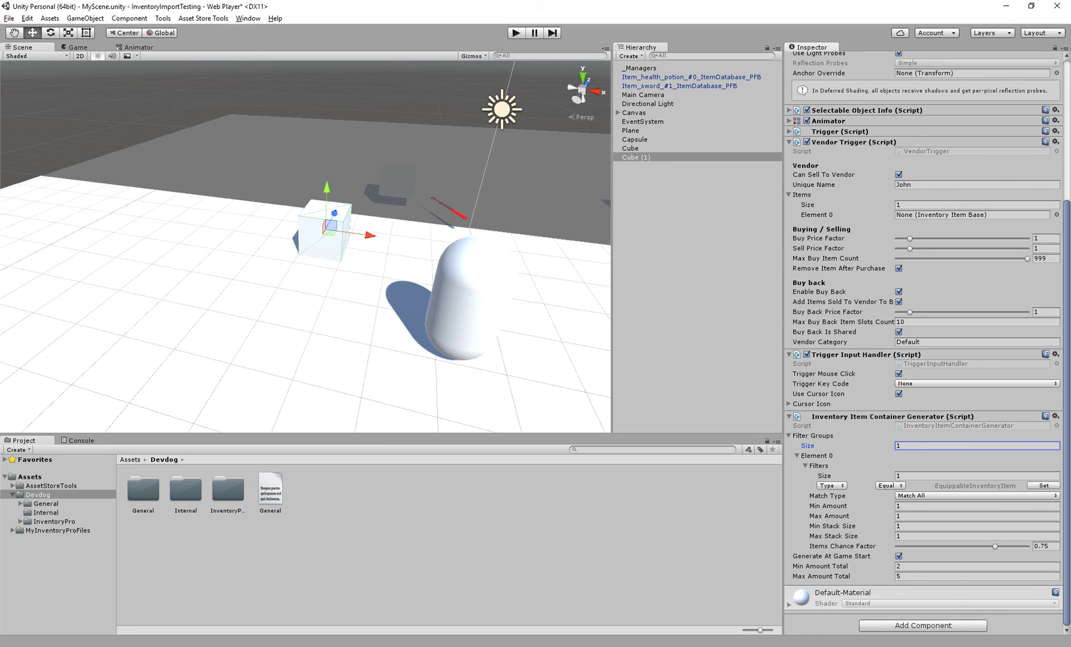
pyautogui.click(827, 506)
pyautogui.click(829, 516)
pyautogui.click(1044, 547)
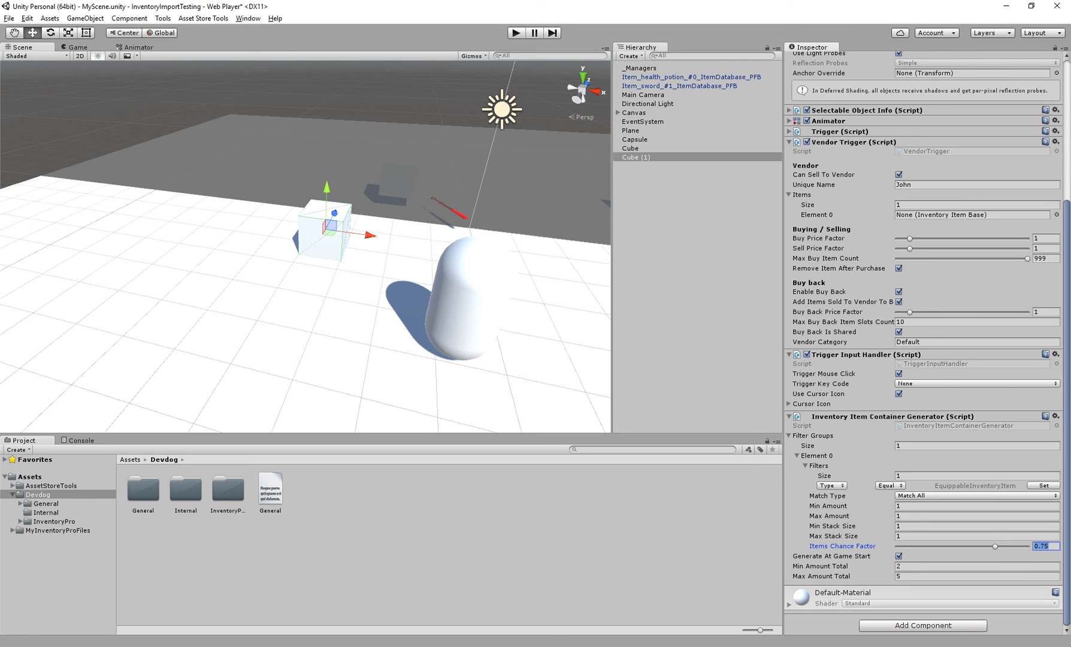
pyautogui.click(807, 466)
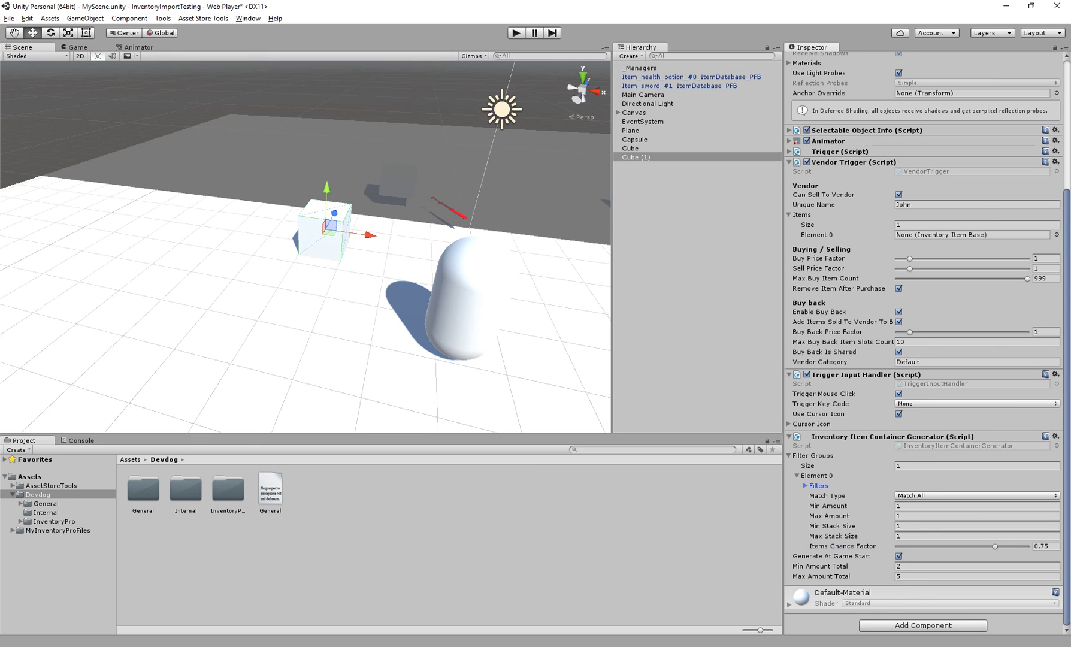
pyautogui.click(934, 466)
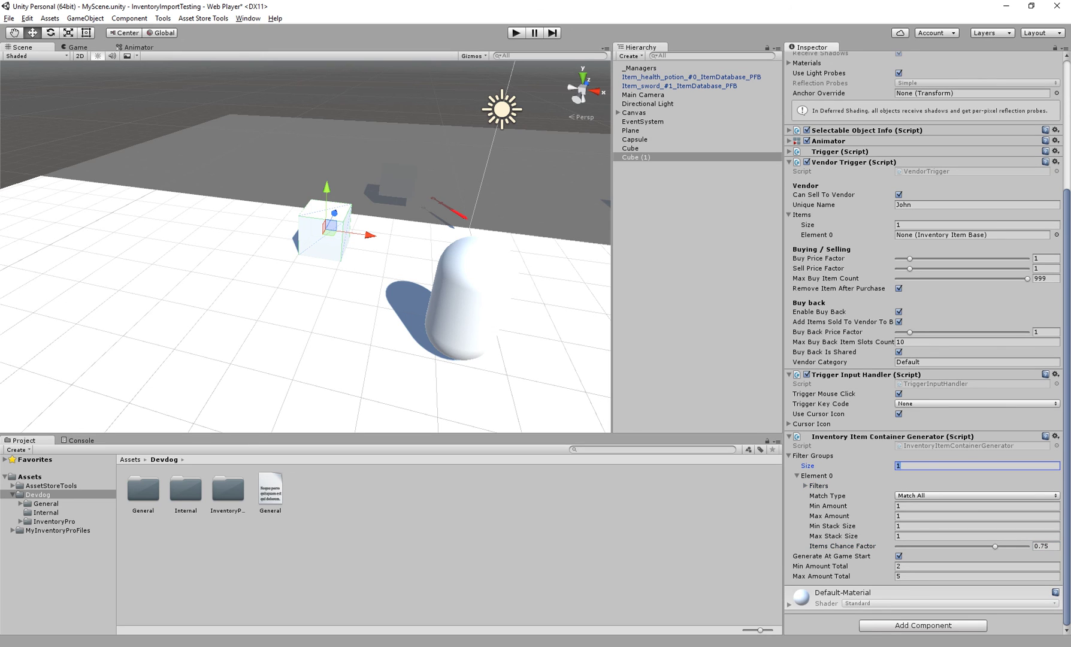
pyautogui.moveTo(407, 251); pyautogui.dragTo(395, 285, button='middle')
pyautogui.hotkey('ctrl', 's')
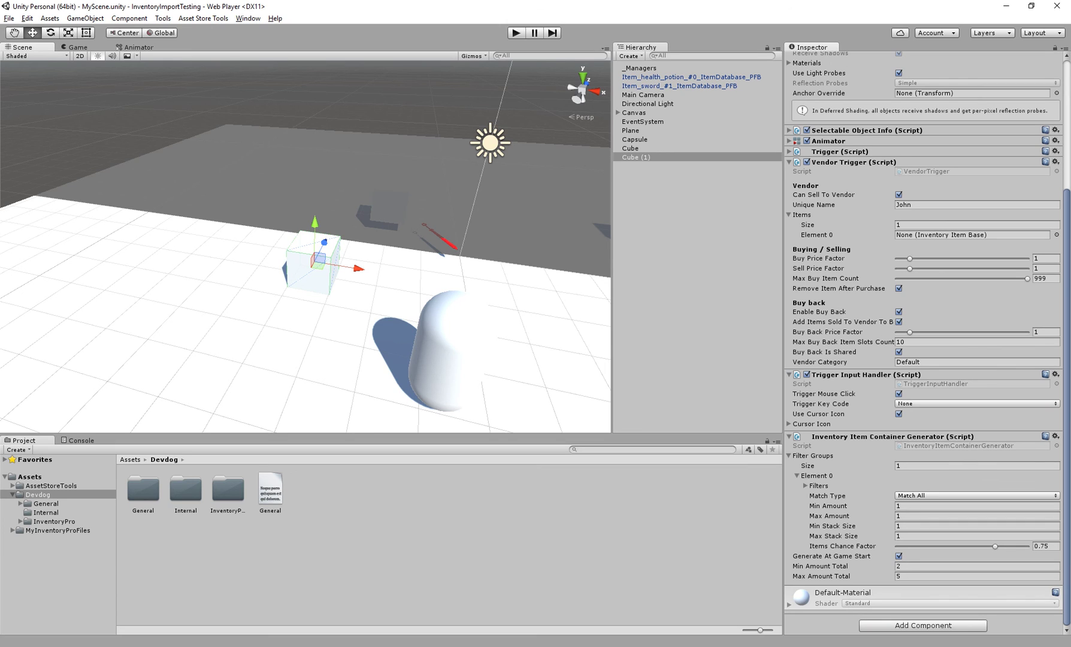
pyautogui.moveTo(395, 285); pyautogui.dragTo(399, 281, button='middle')
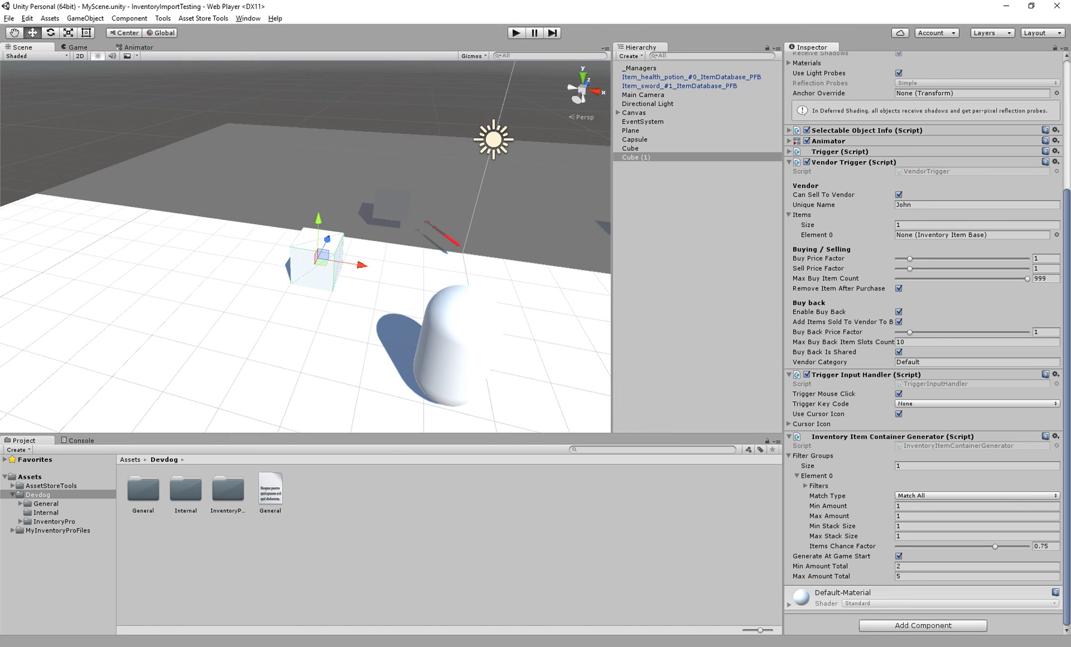
# Play the scene, open the vendor window from its cube, and try to buy one Sword.
pyautogui.hotkey('ctrl', 'p')
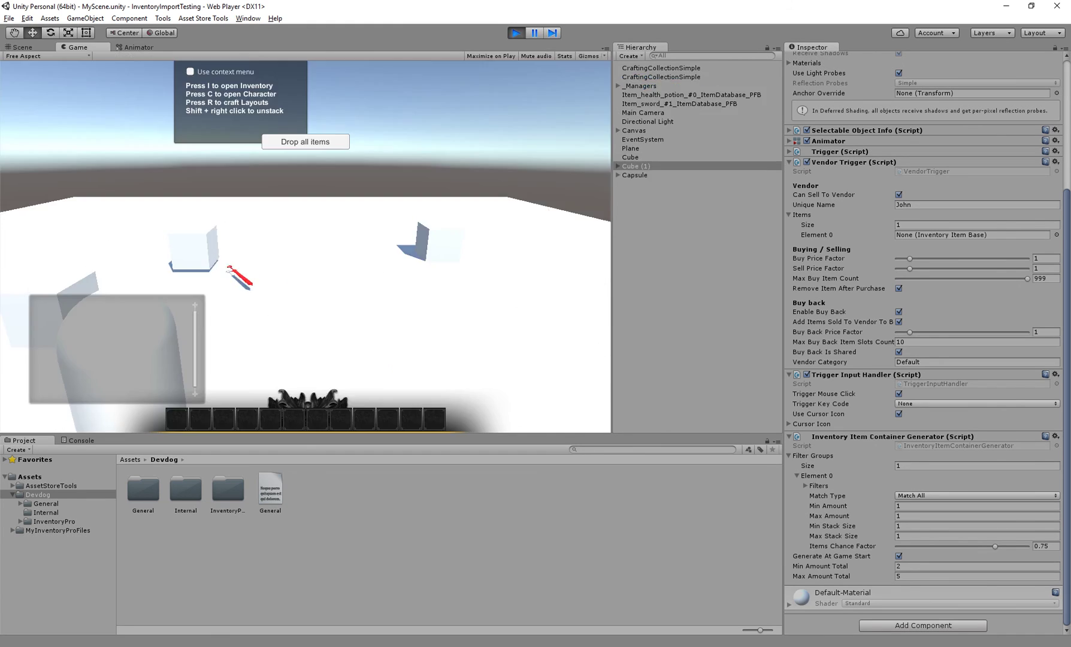
pyautogui.click(230, 272)
pyautogui.moveTo(236, 186)
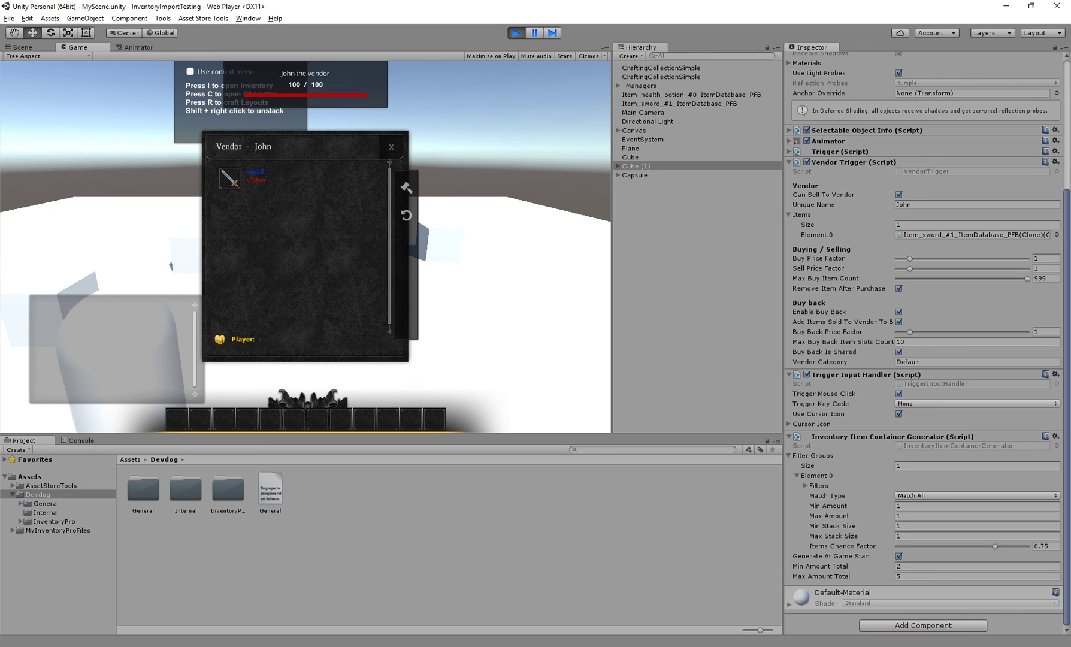
pyautogui.moveTo(269, 147); pyautogui.dragTo(418, 155)
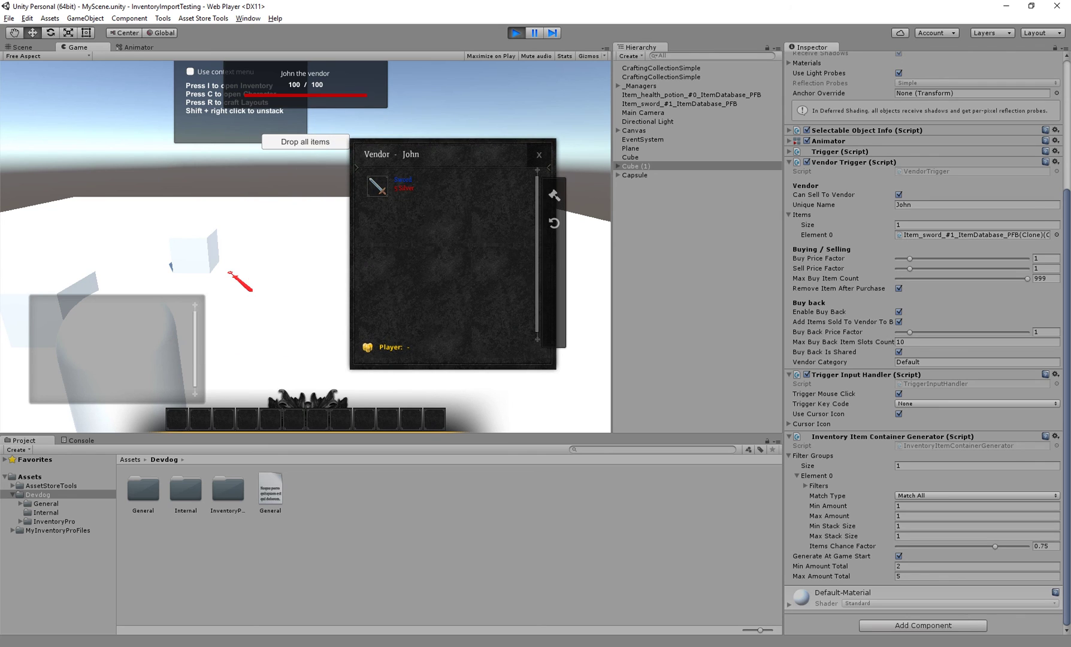
pyautogui.rightClick(380, 188)
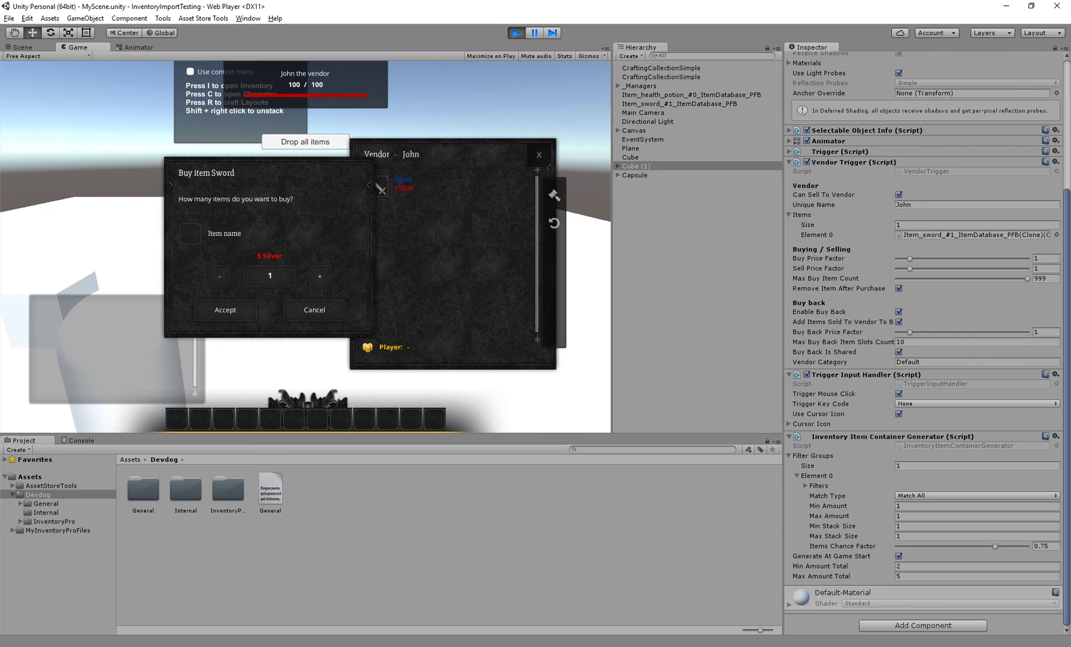
pyautogui.click(225, 310)
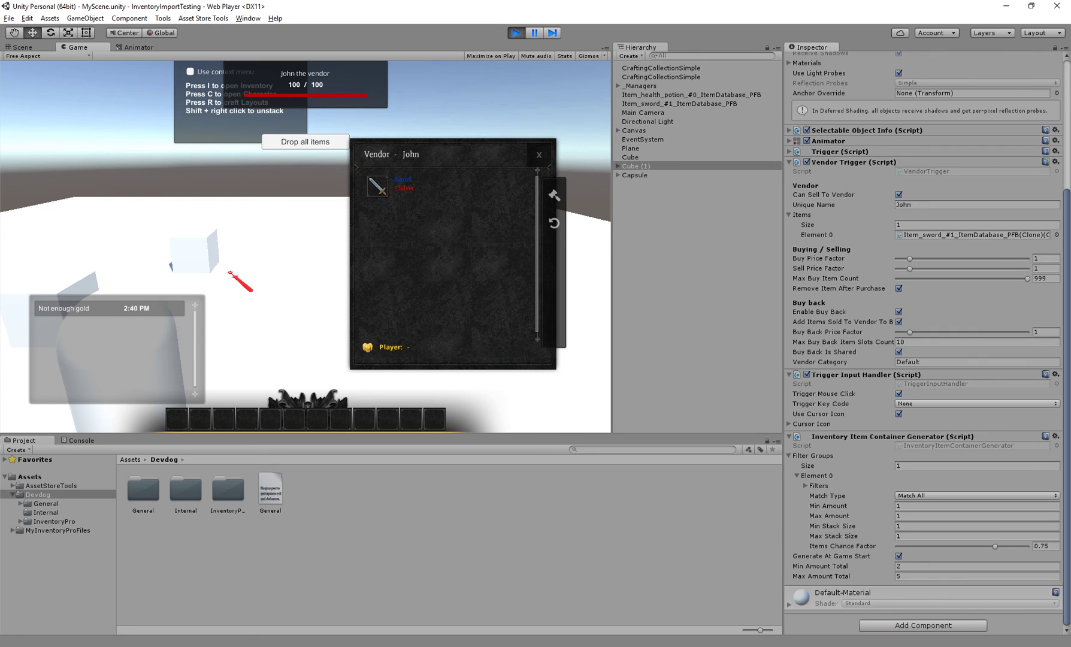